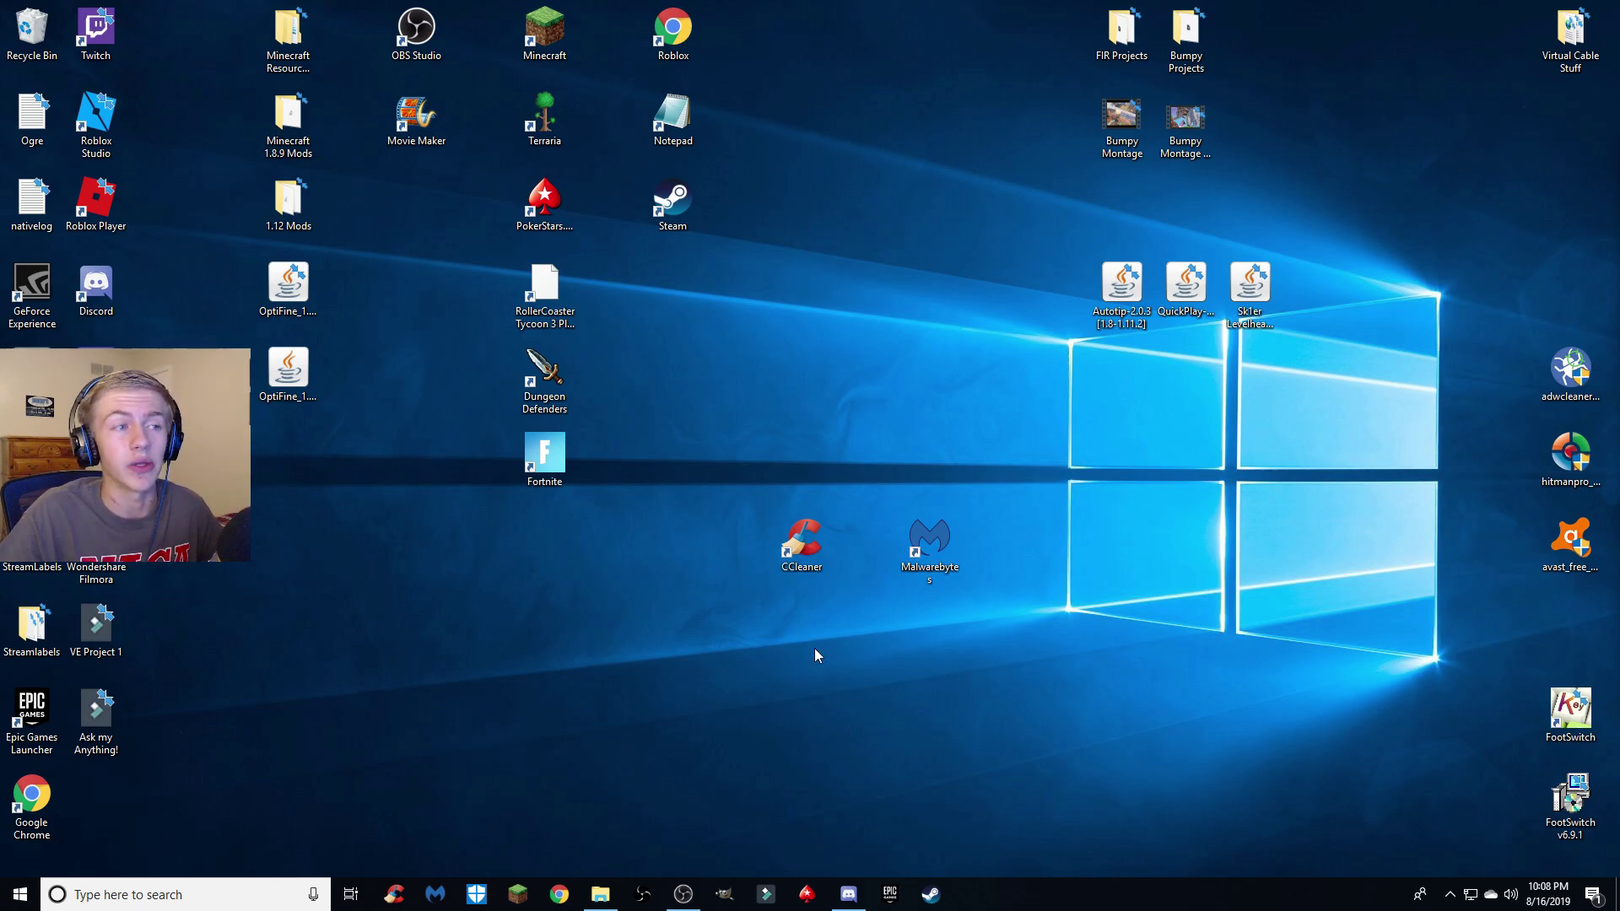
# - Highlight the CCleaner and Malwarebytes desktop icons, each alone and then both together
pyautogui.moveTo(769, 462); pyautogui.dragTo(1097, 618)
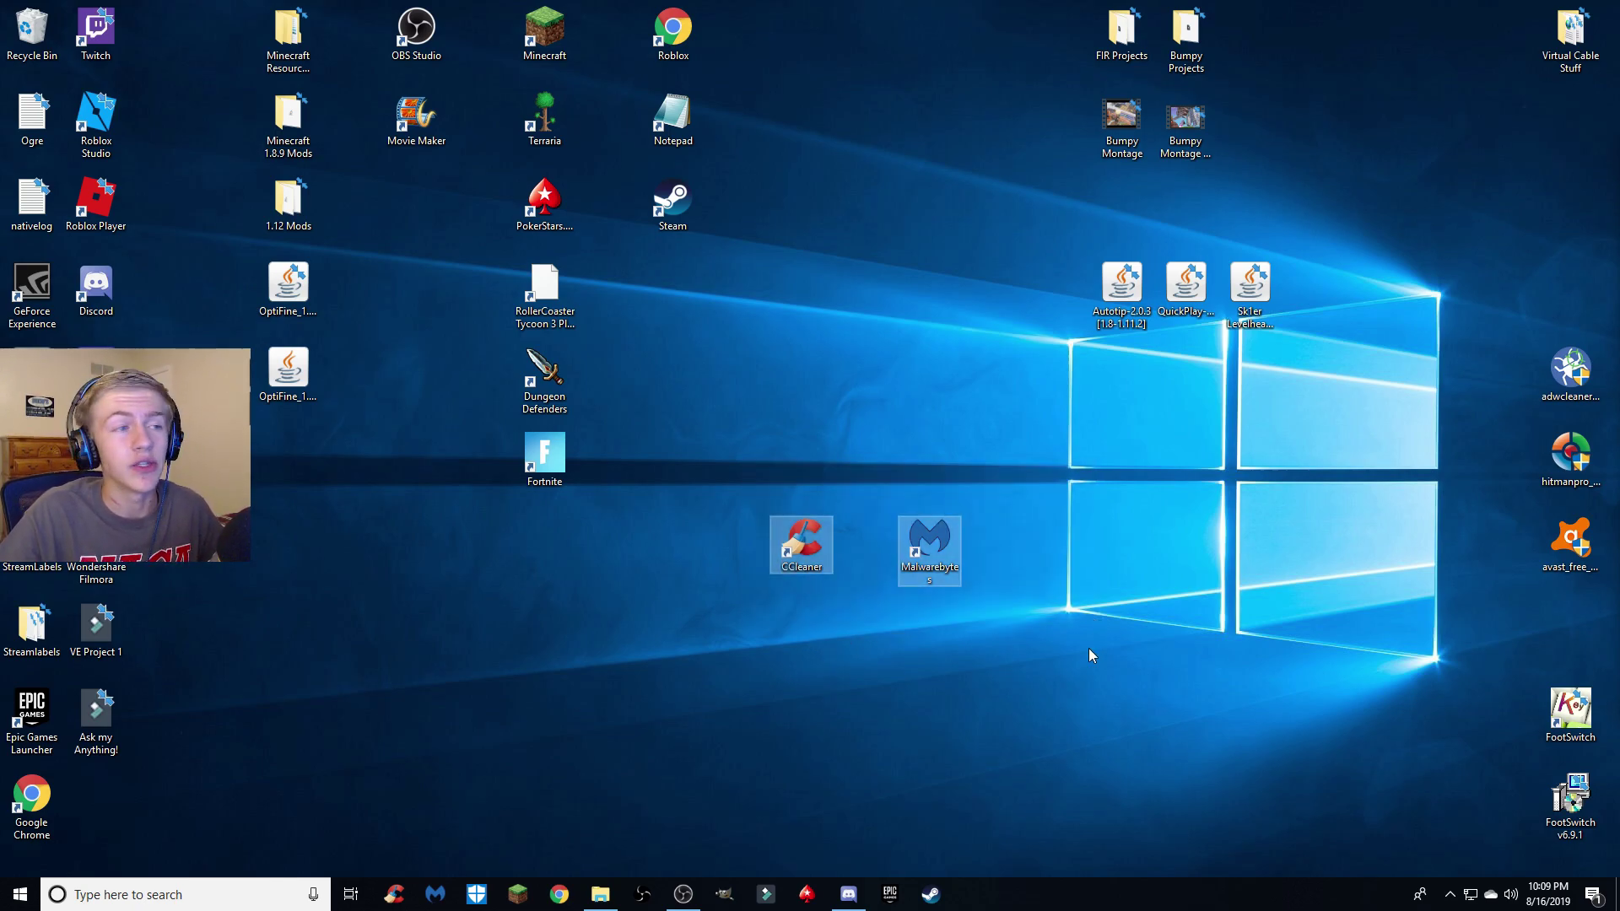
pyautogui.click(752, 524)
pyautogui.moveTo(741, 493); pyautogui.dragTo(852, 613)
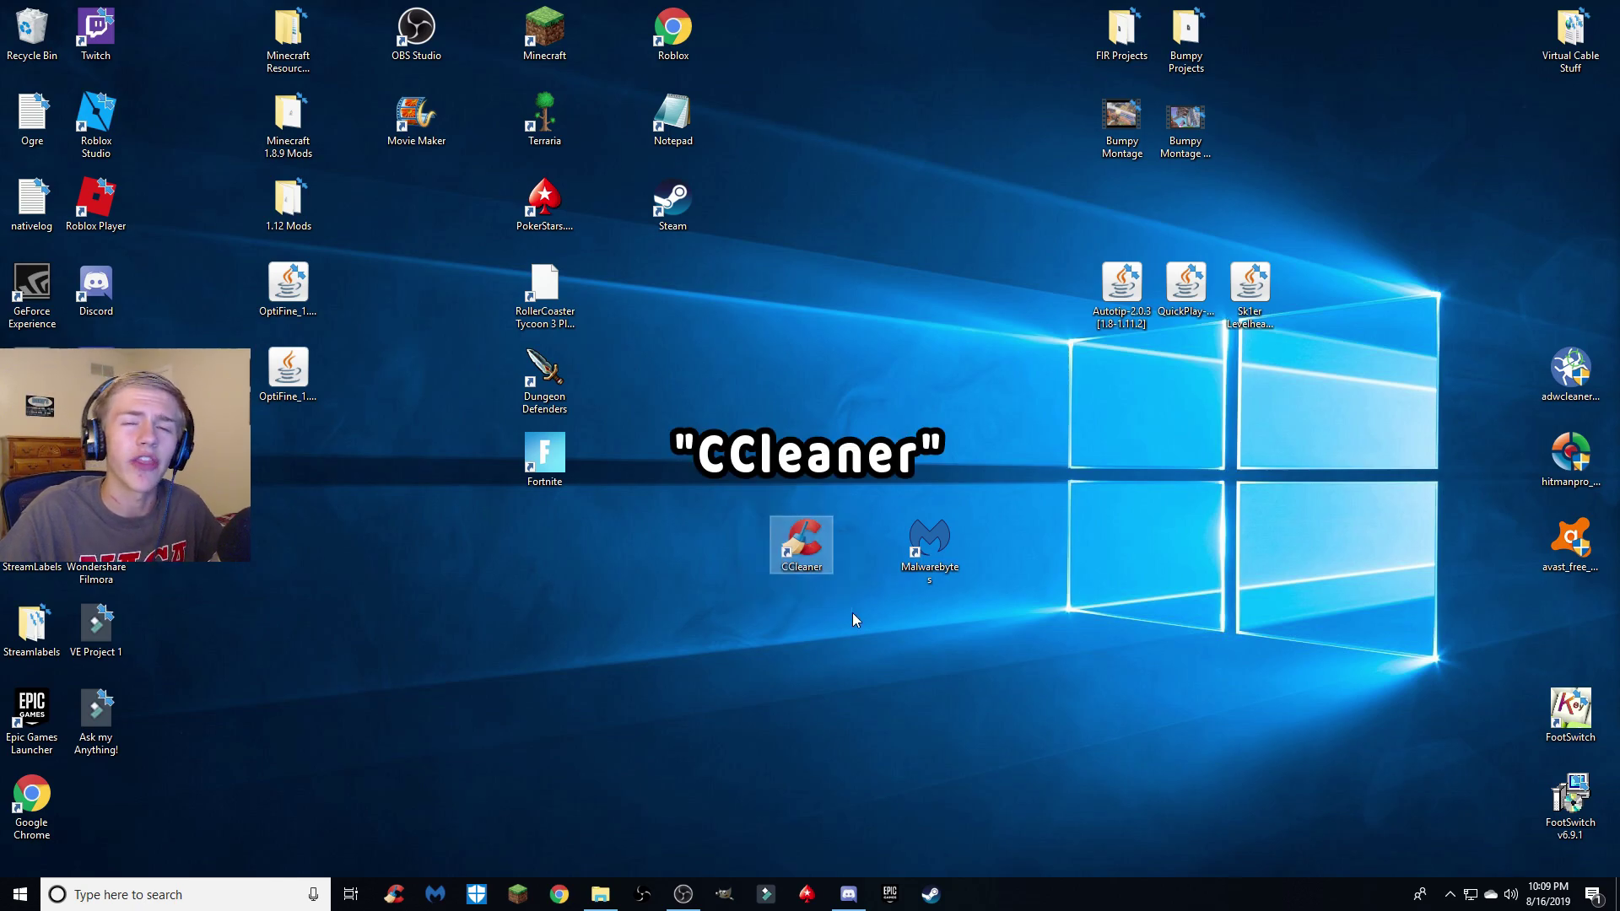
pyautogui.click(853, 613)
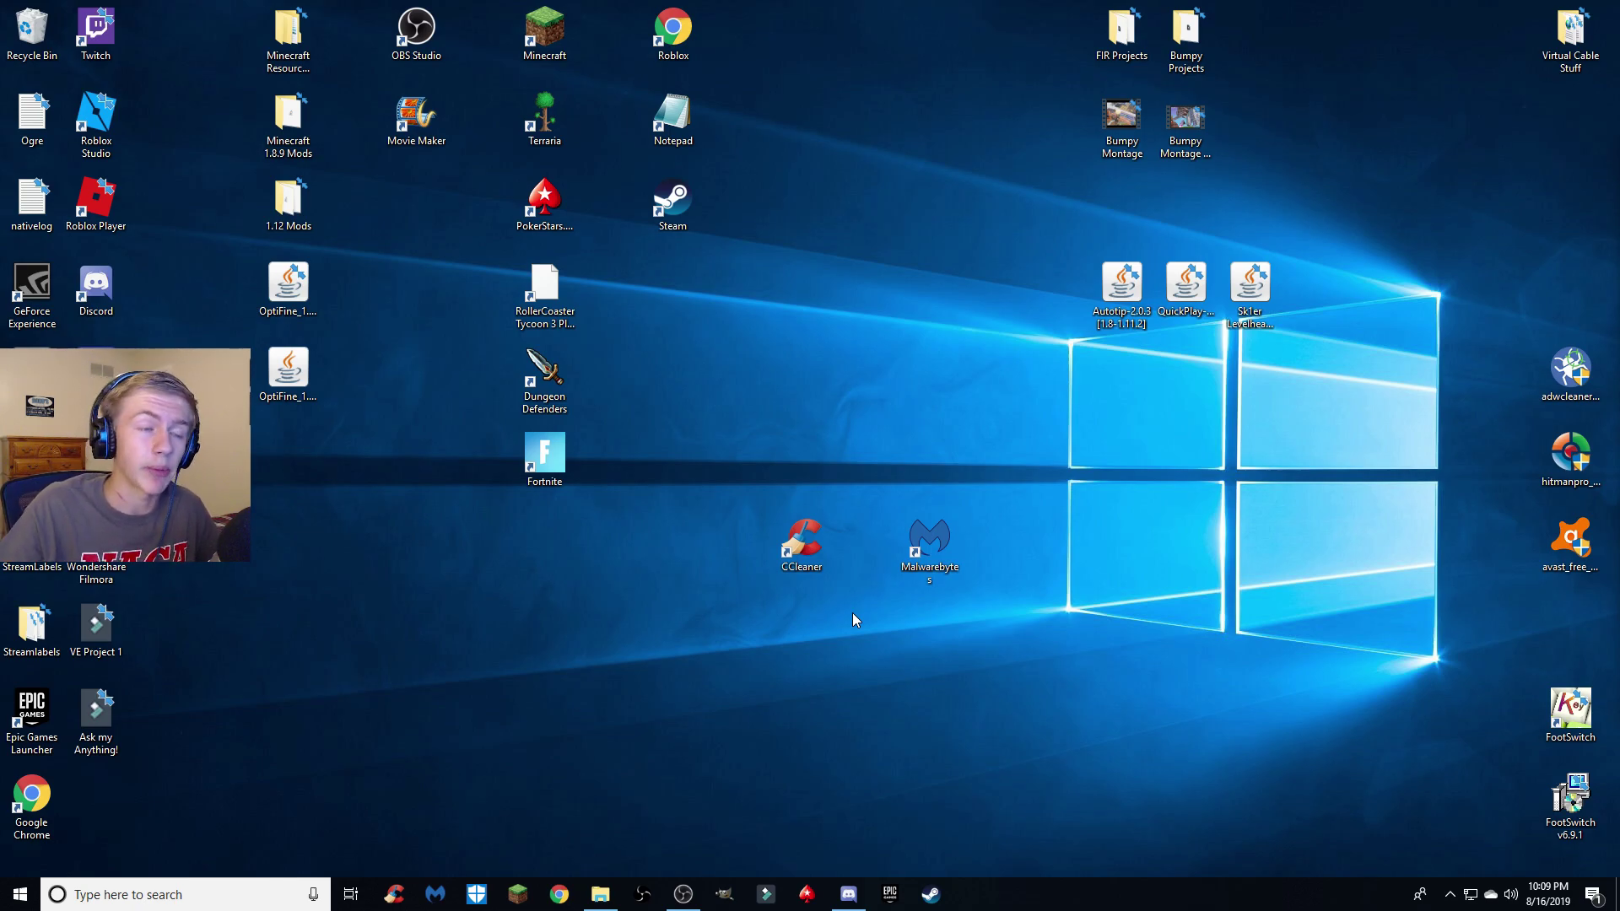
pyautogui.moveTo(872, 482); pyautogui.dragTo(991, 614)
pyautogui.click(990, 616)
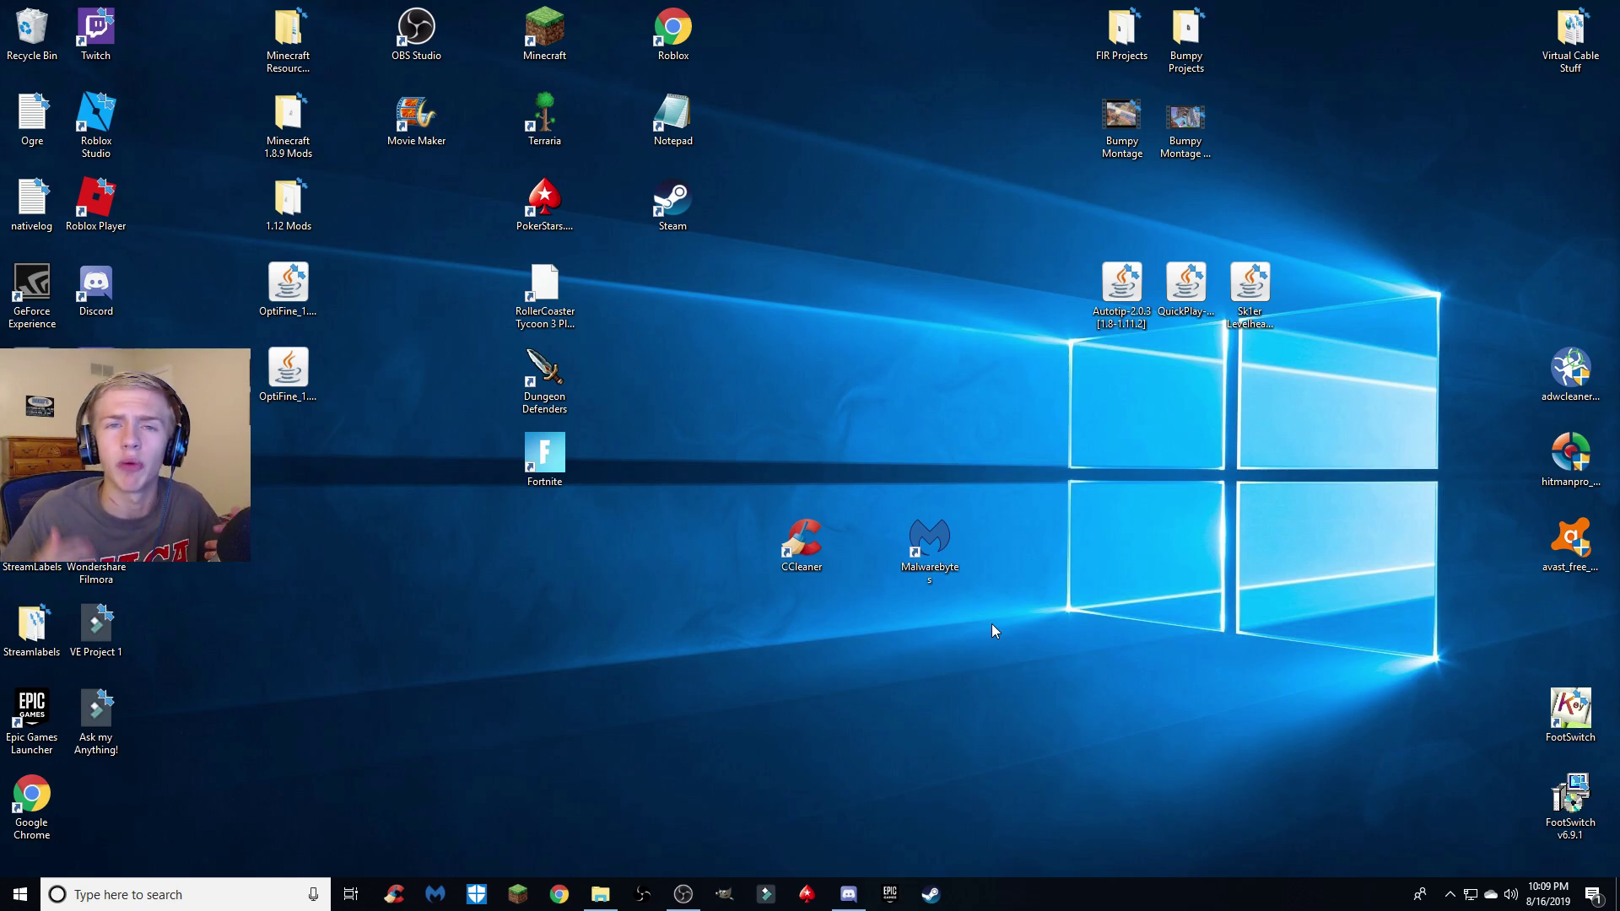
pyautogui.moveTo(716, 470); pyautogui.dragTo(1033, 668)
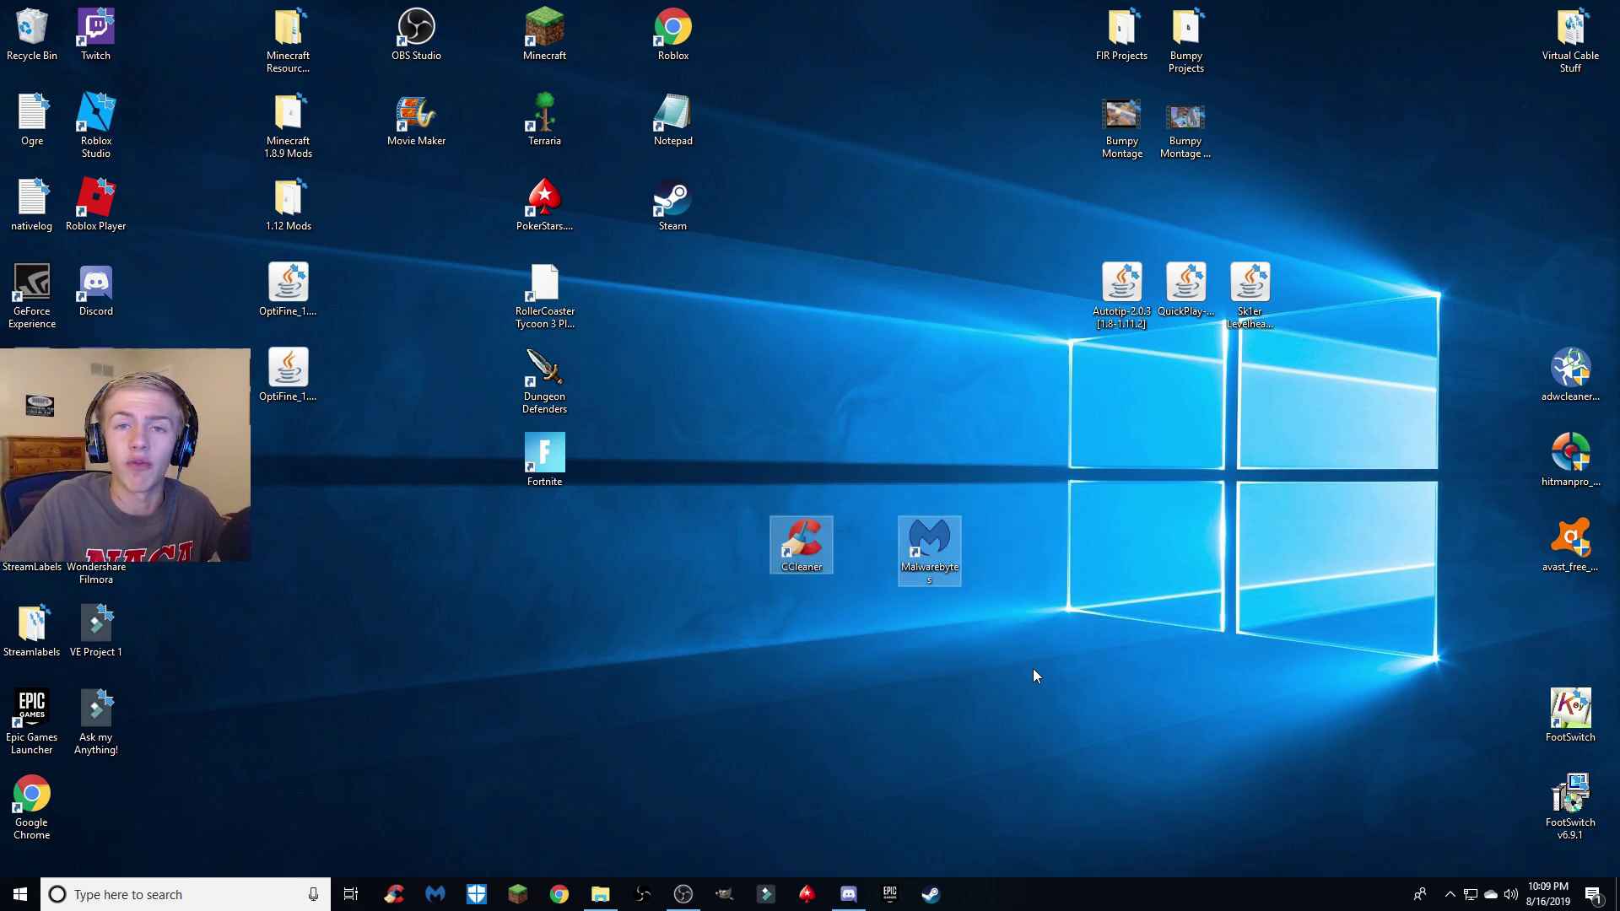
pyautogui.click(1033, 668)
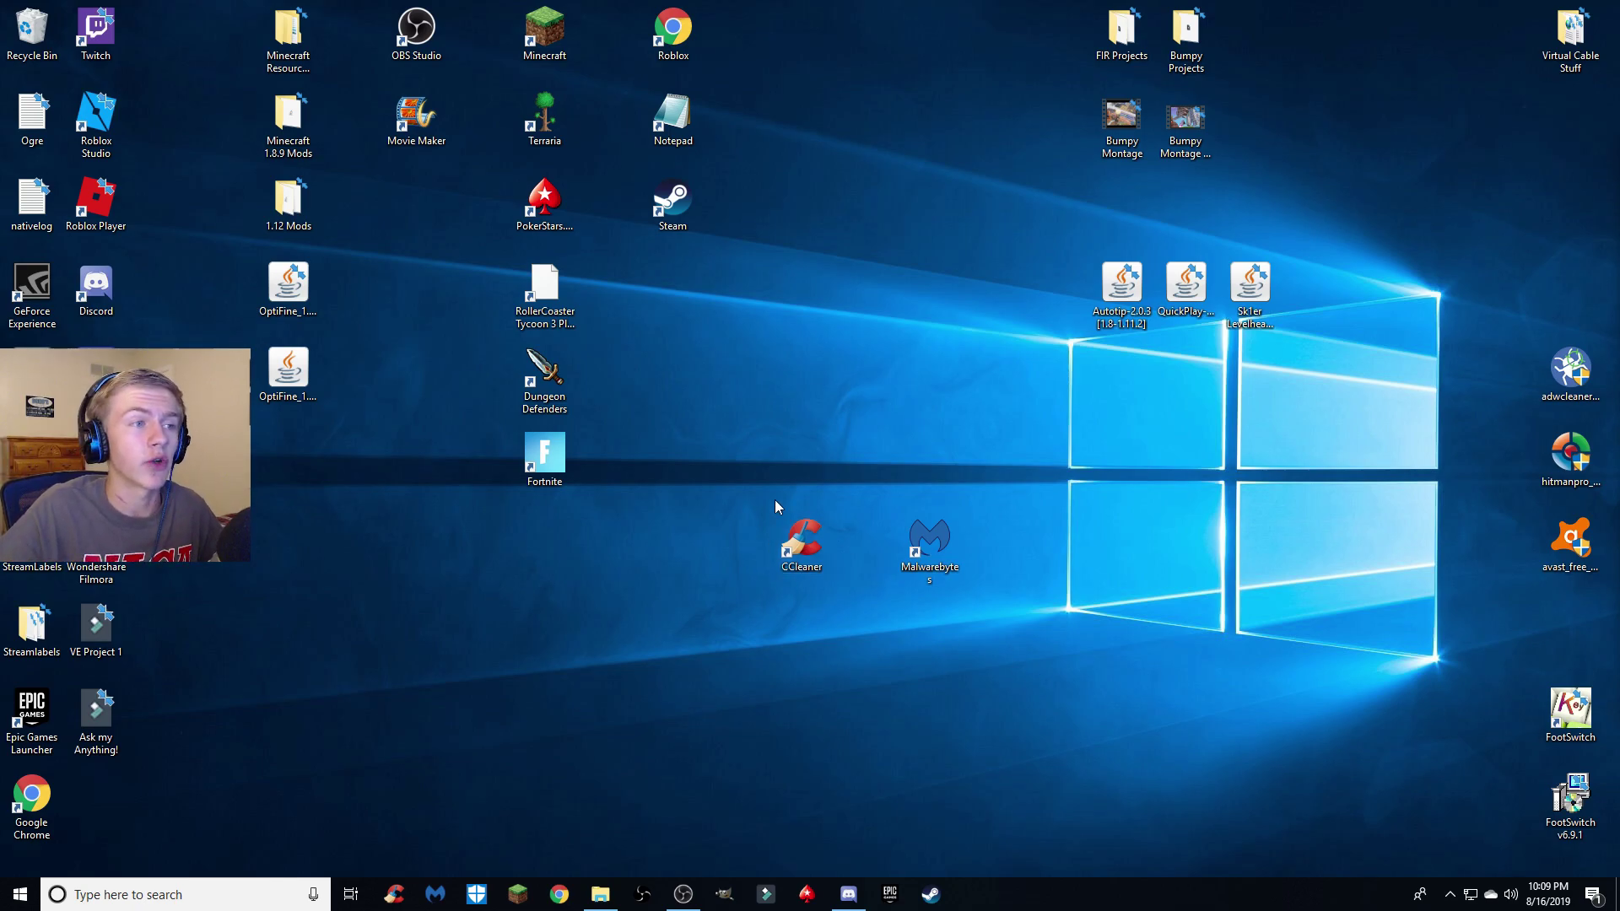
pyautogui.doubleClick(800, 542)
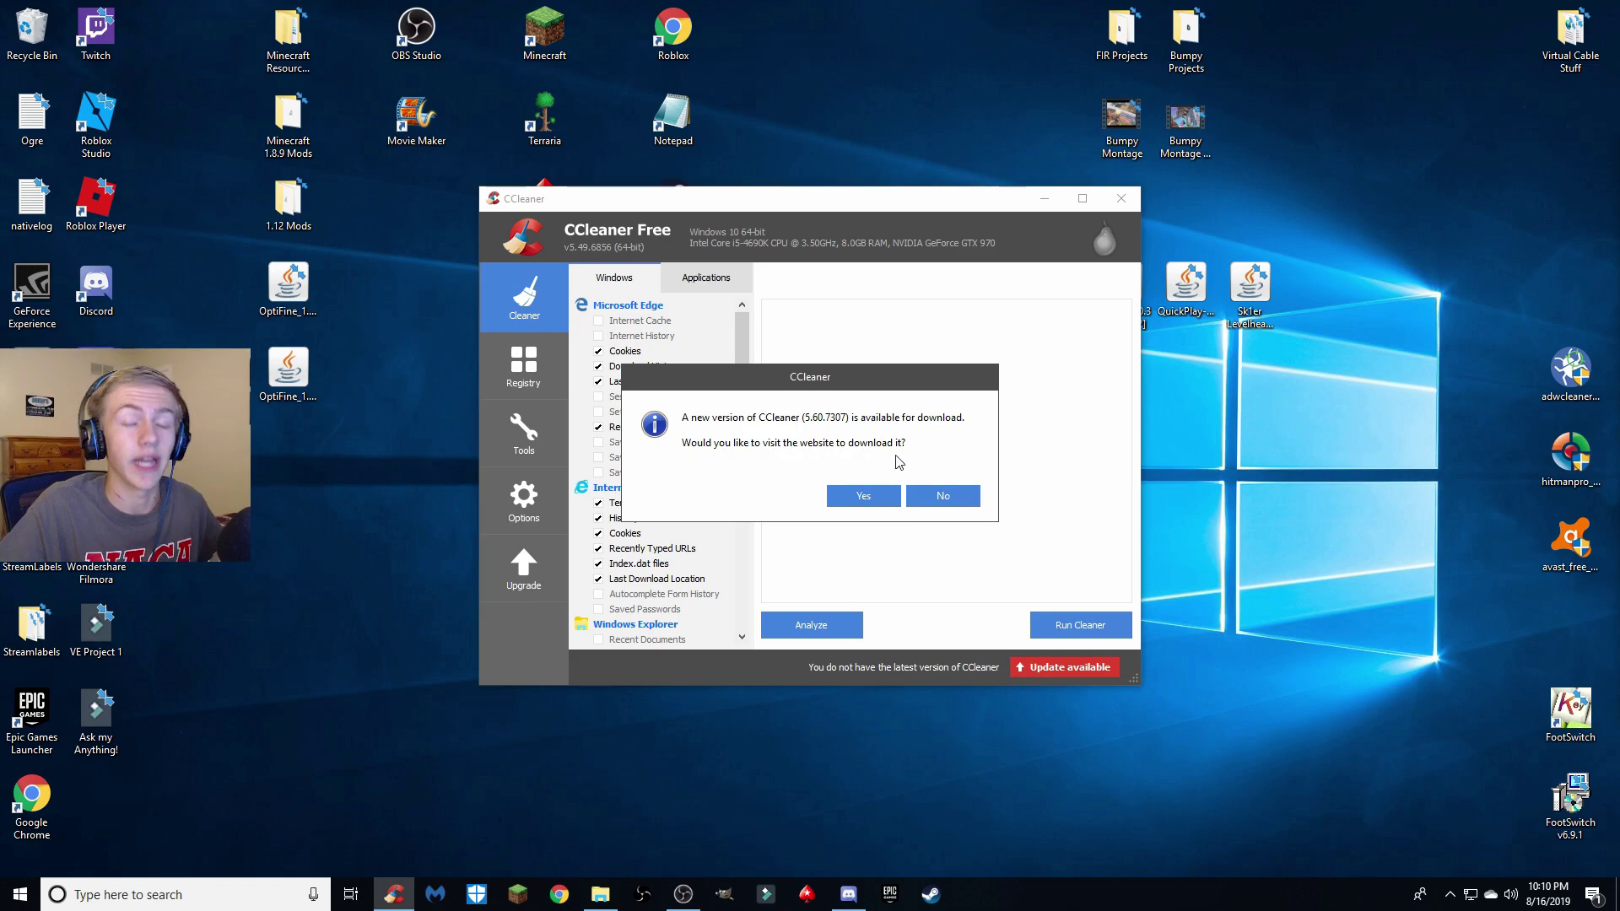
# - Accept the update prompt and browse the version 5.60.7307 page with its $19.95 Professional offer
pyautogui.click(859, 498)
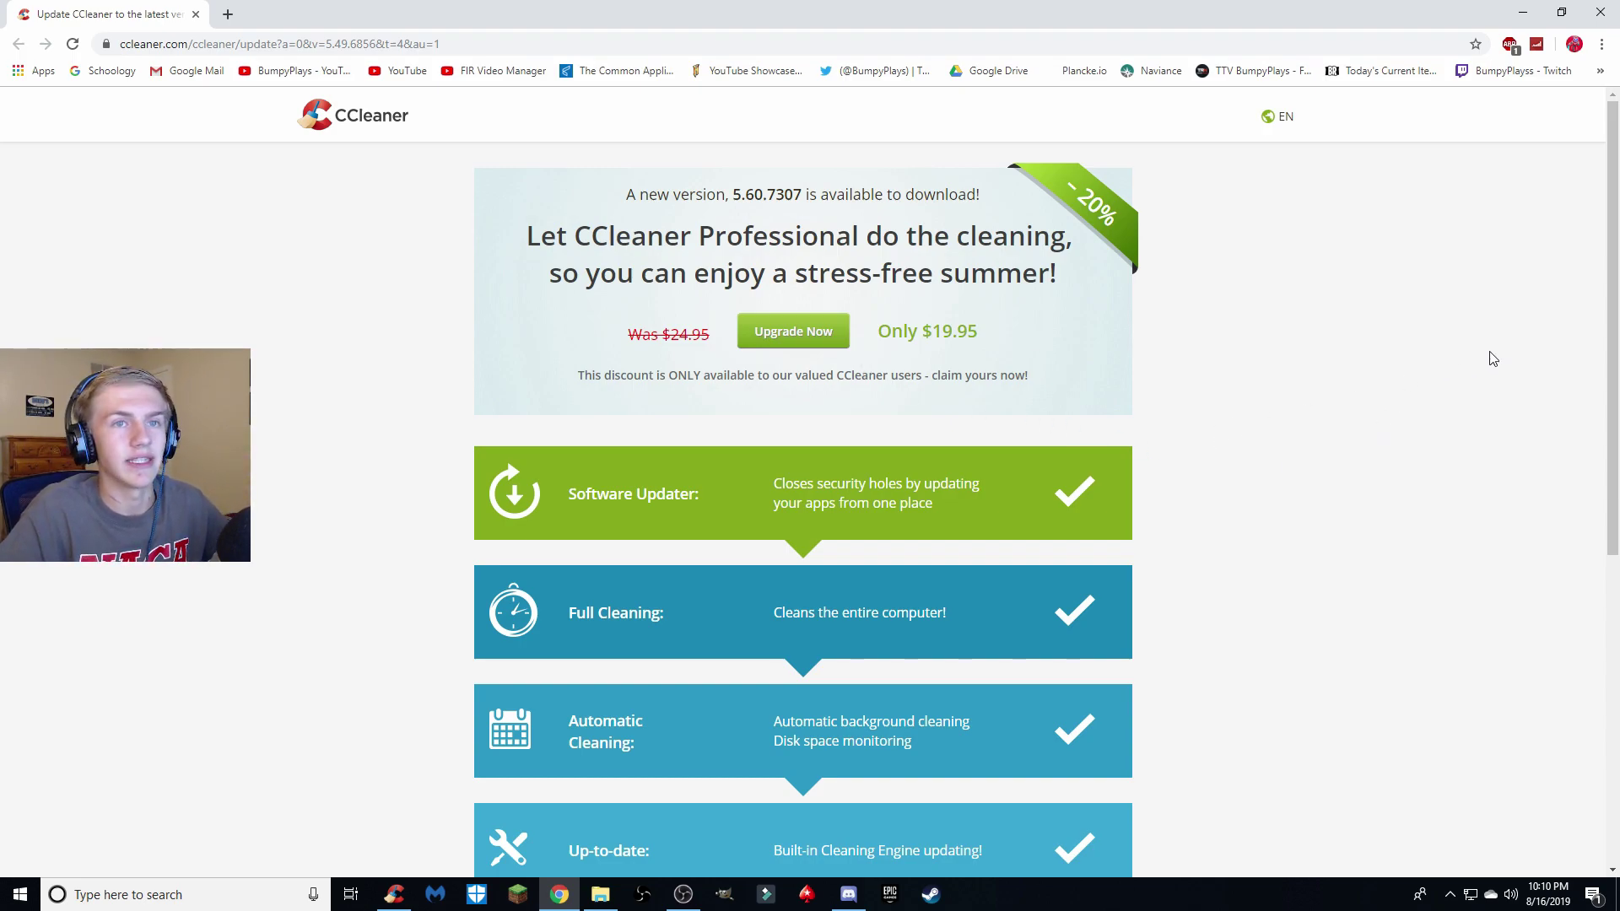
pyautogui.scroll(-6, 1492, 359)
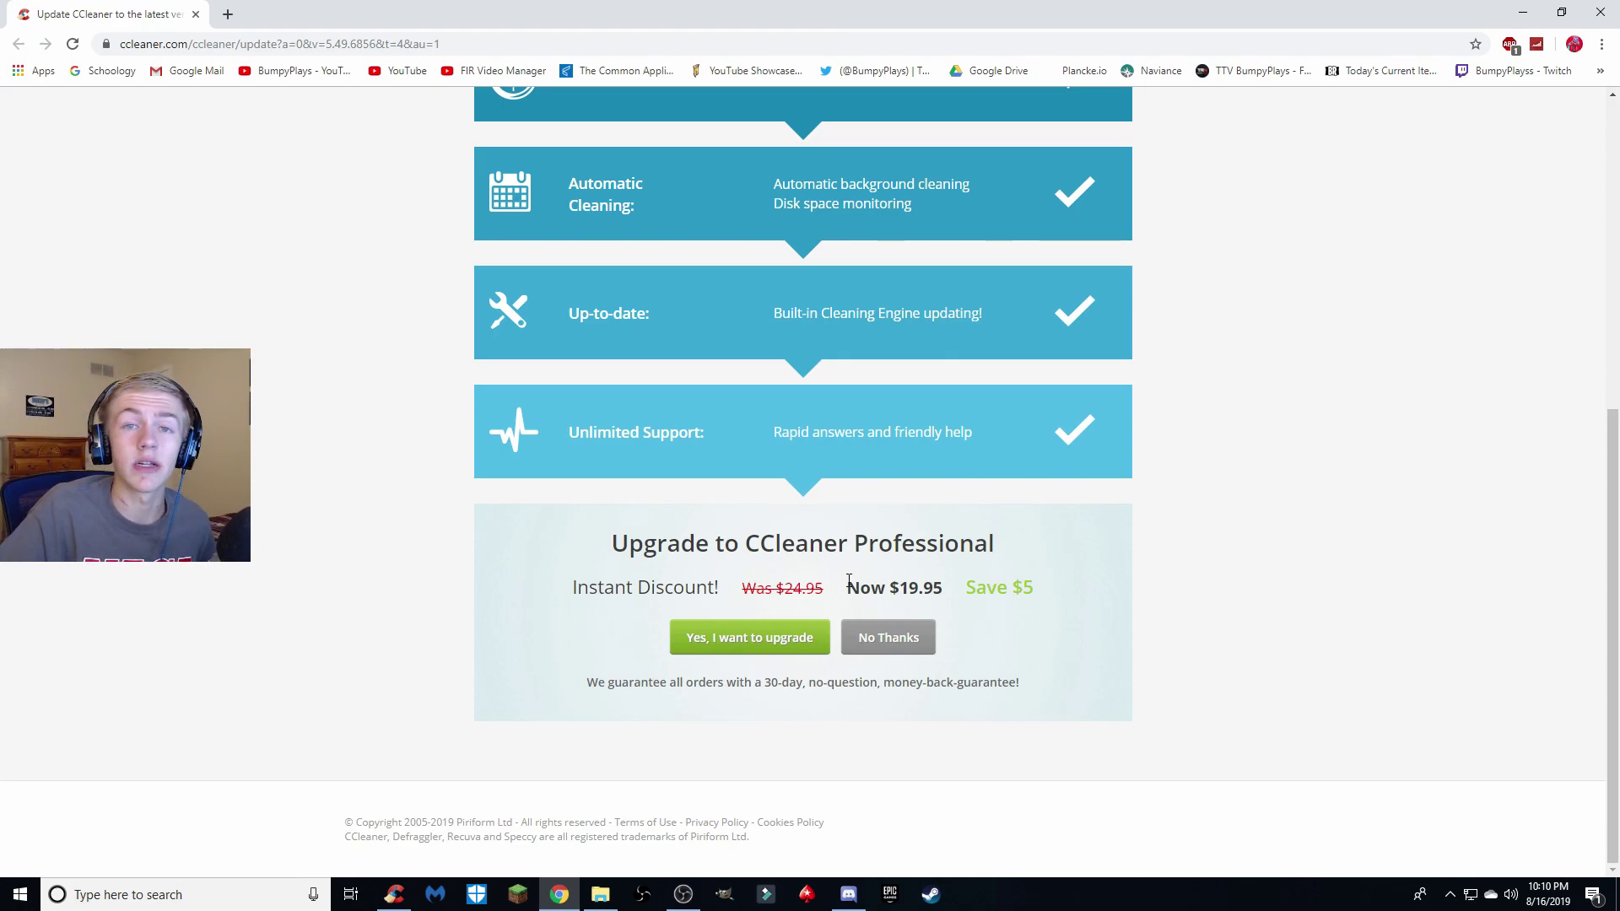
pyautogui.scroll(1, 1165, 575)
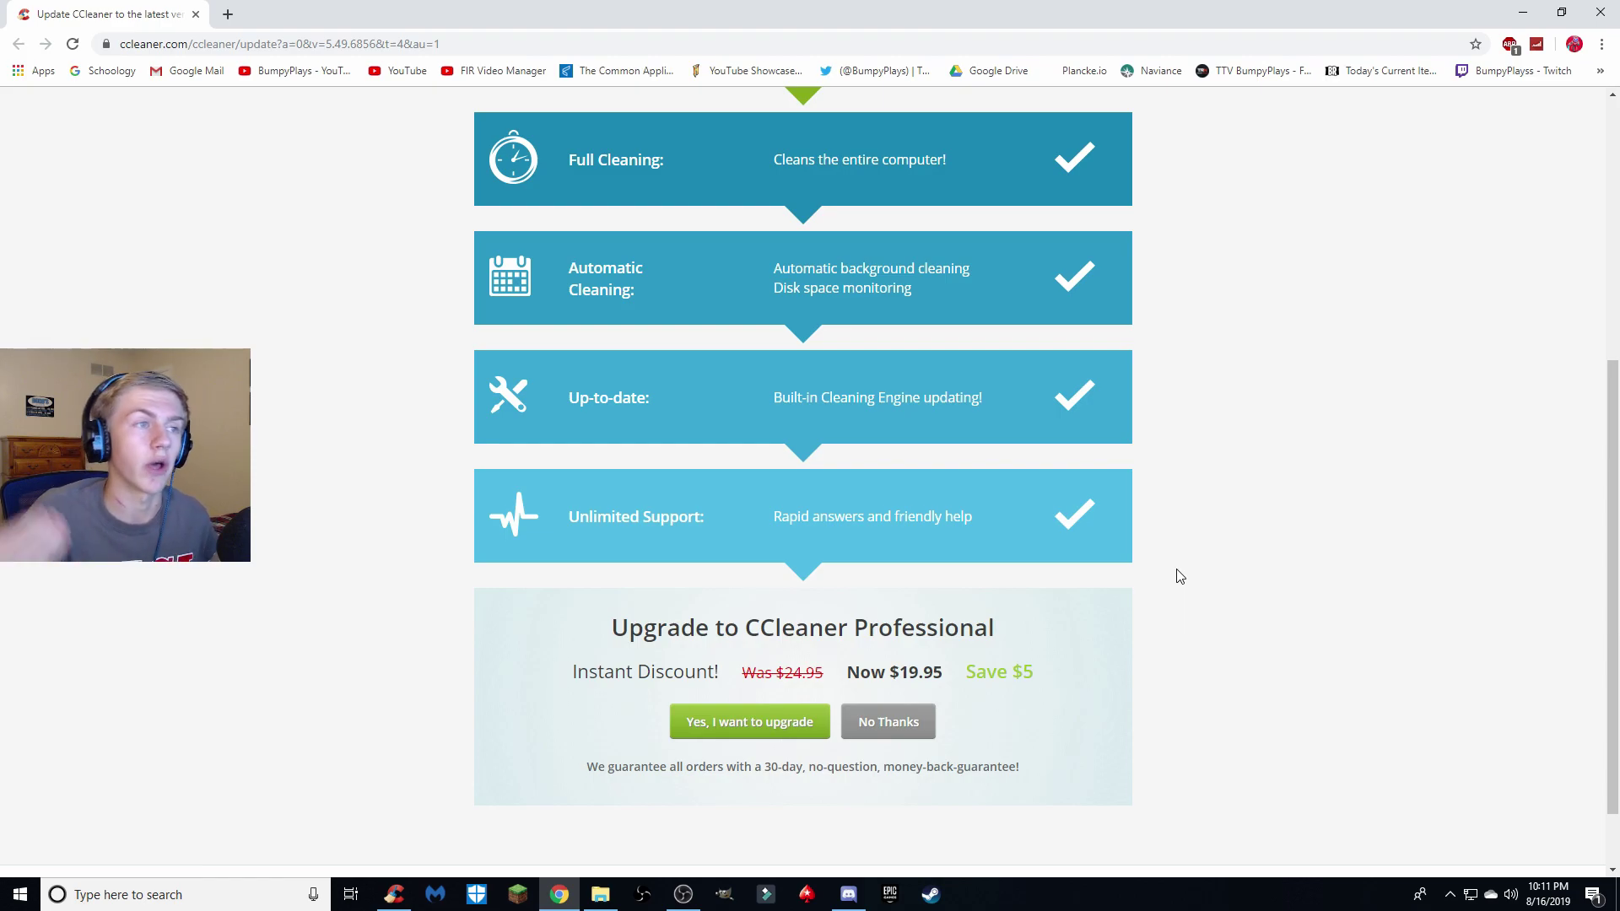
pyautogui.scroll(5, 1177, 573)
pyautogui.scroll(-6, 1168, 582)
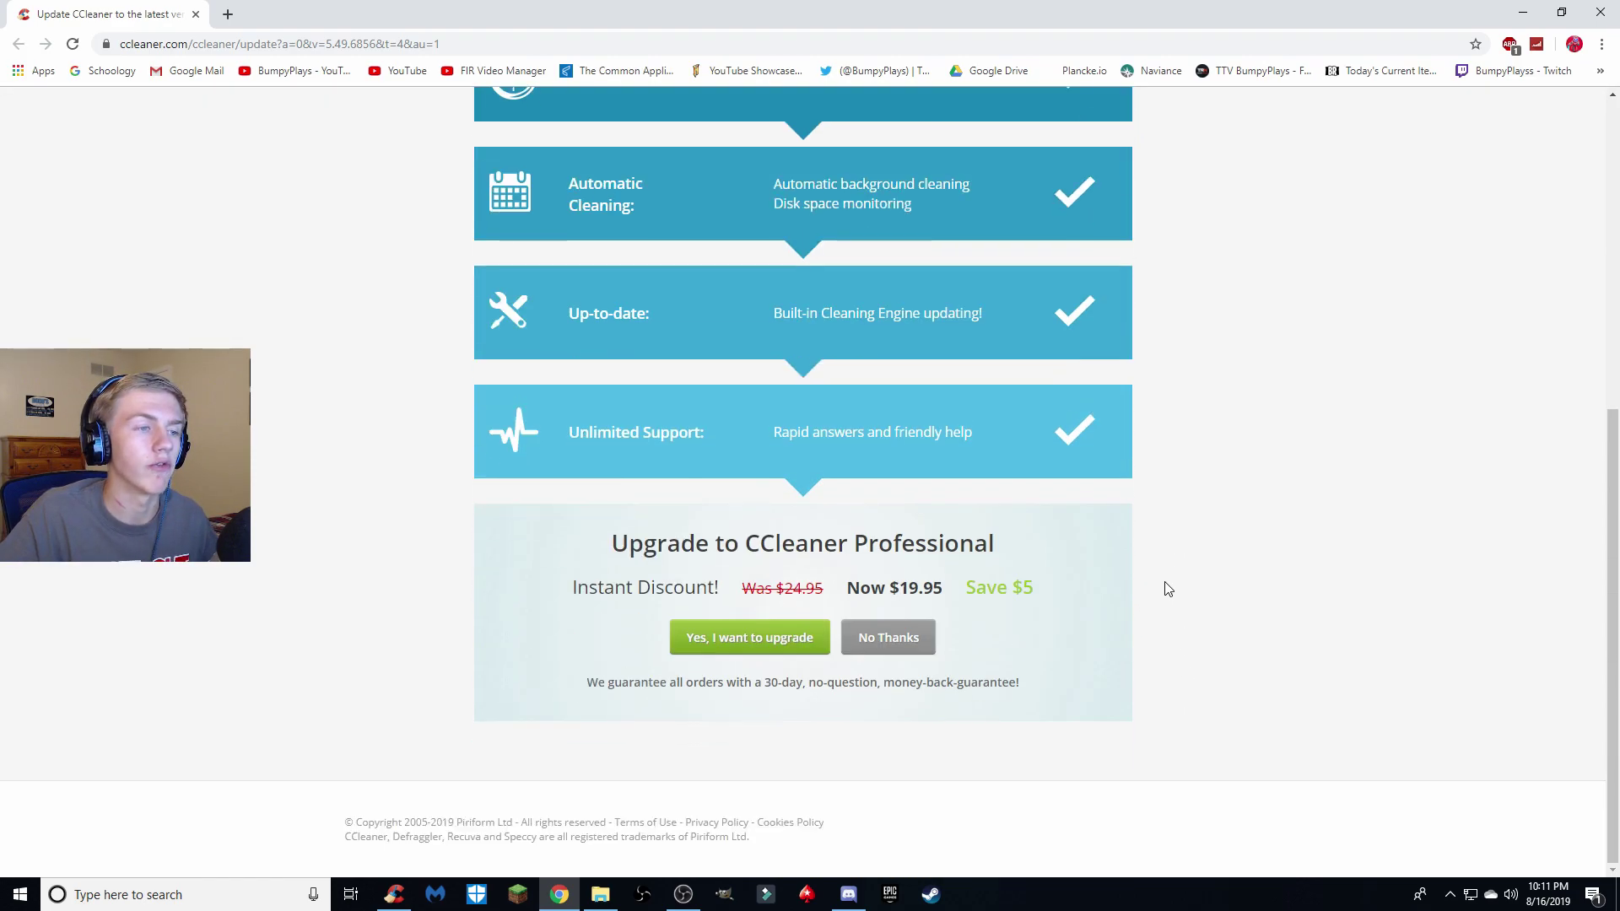
# - Decline the Professional upgrade and download the free ccsetup560.exe from CCleaner.com
pyautogui.click(893, 637)
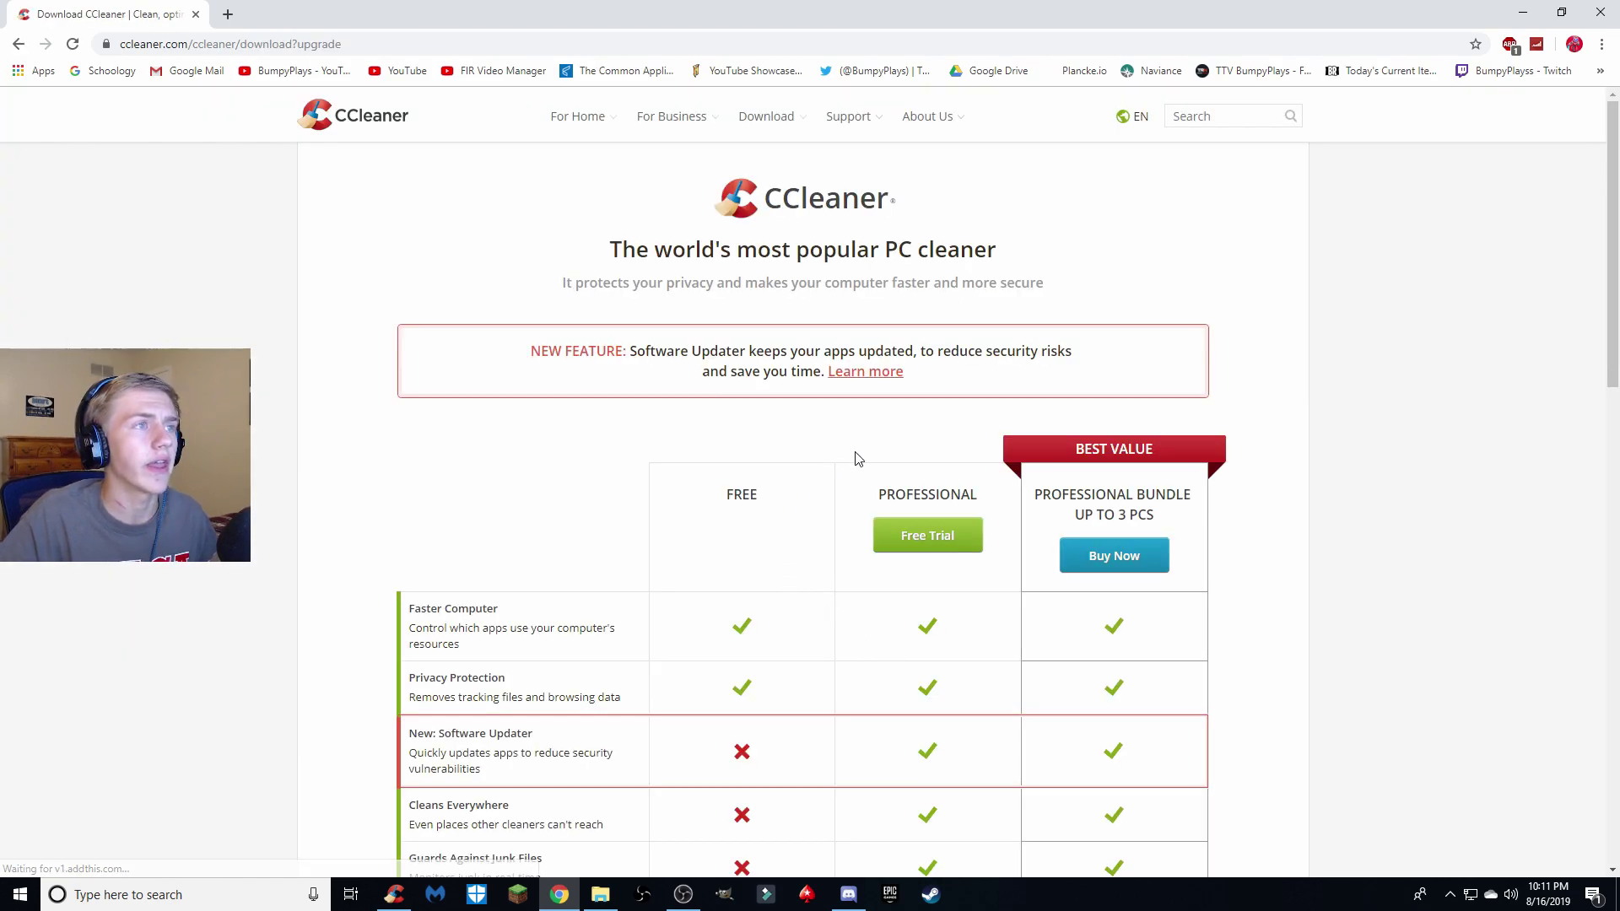
pyautogui.scroll(-4, 958, 313)
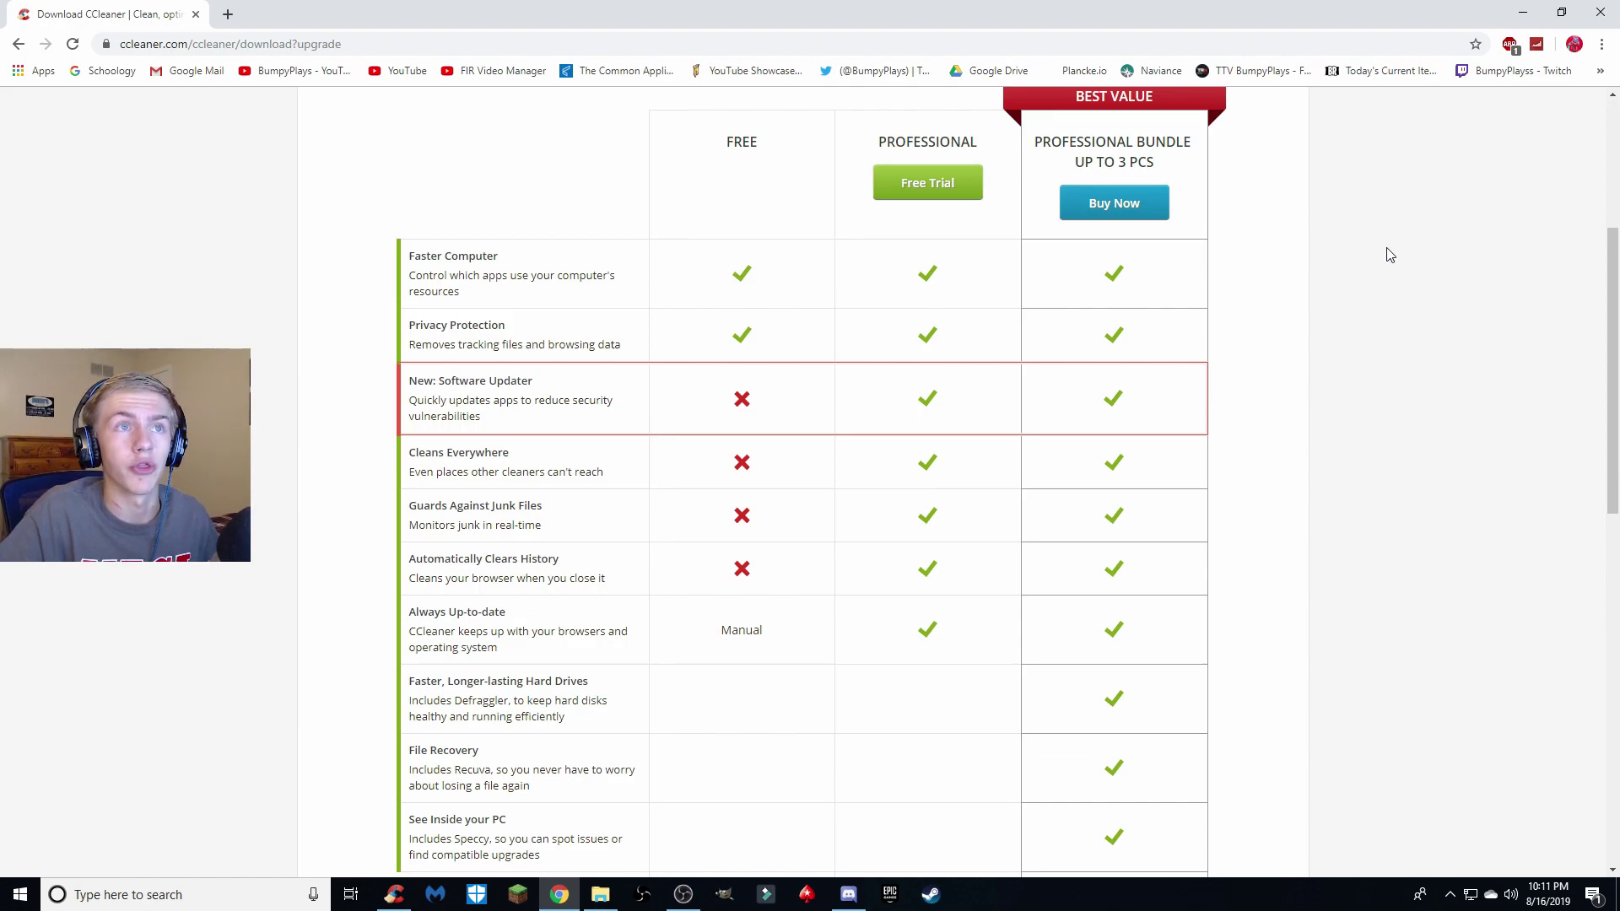
pyautogui.scroll(-4, 1594, 338)
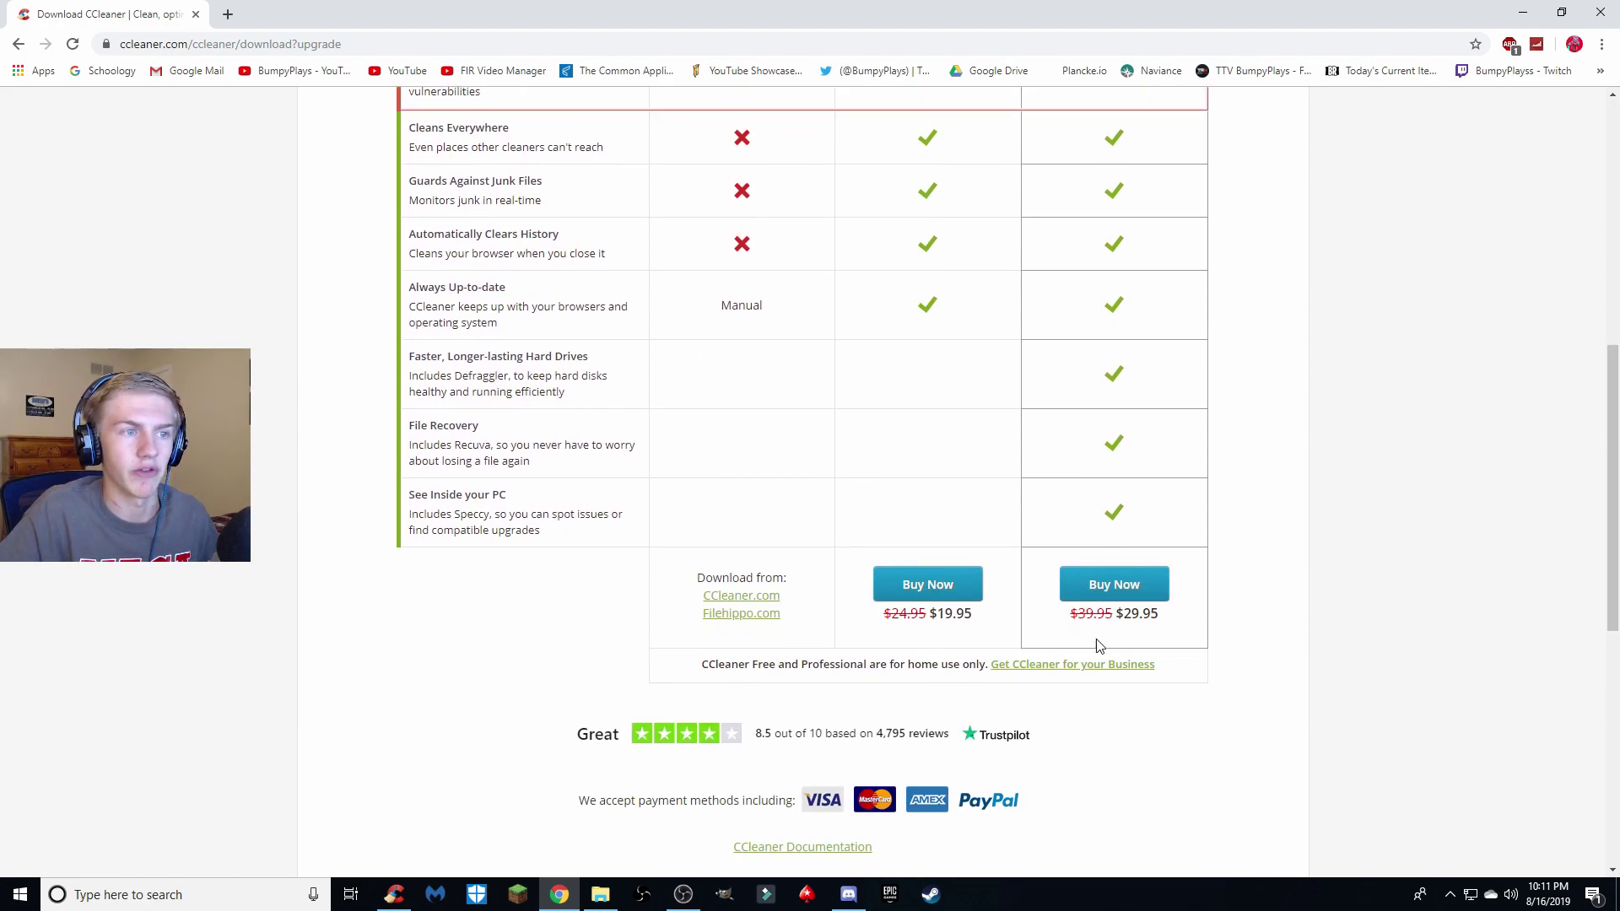
pyautogui.moveTo(1610, 471); pyautogui.dragTo(1611, 553)
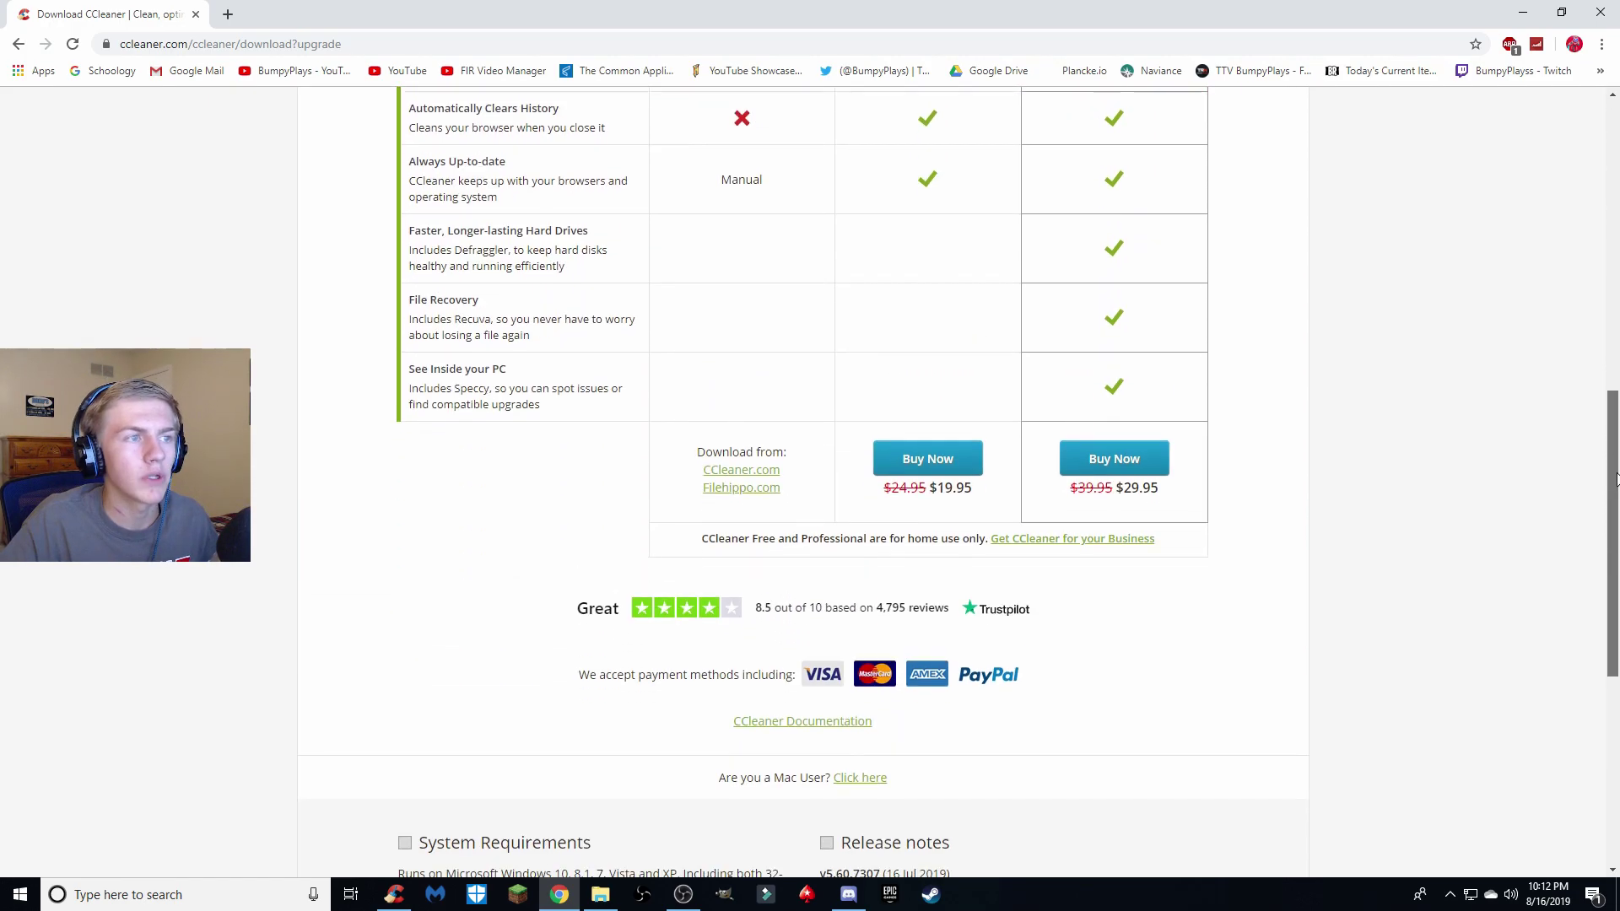
pyautogui.click(756, 471)
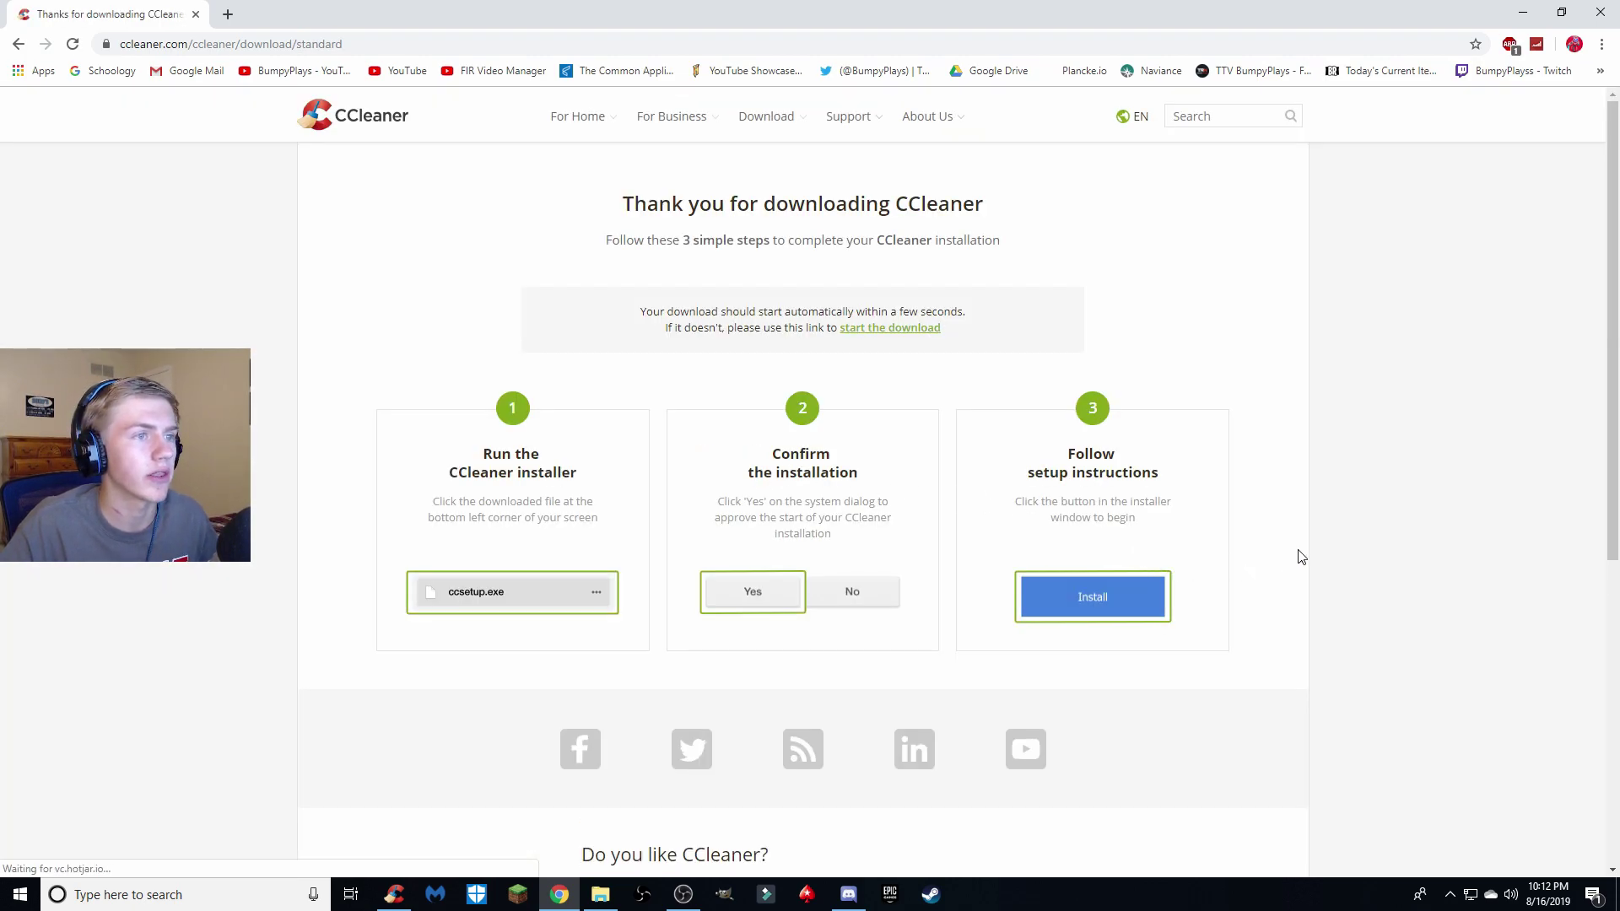
# - Open the downloaded ccsetup560.exe installer from Chrome's download bar
pyautogui.scroll(-5, 1346, 496)
pyautogui.scroll(5, 1345, 495)
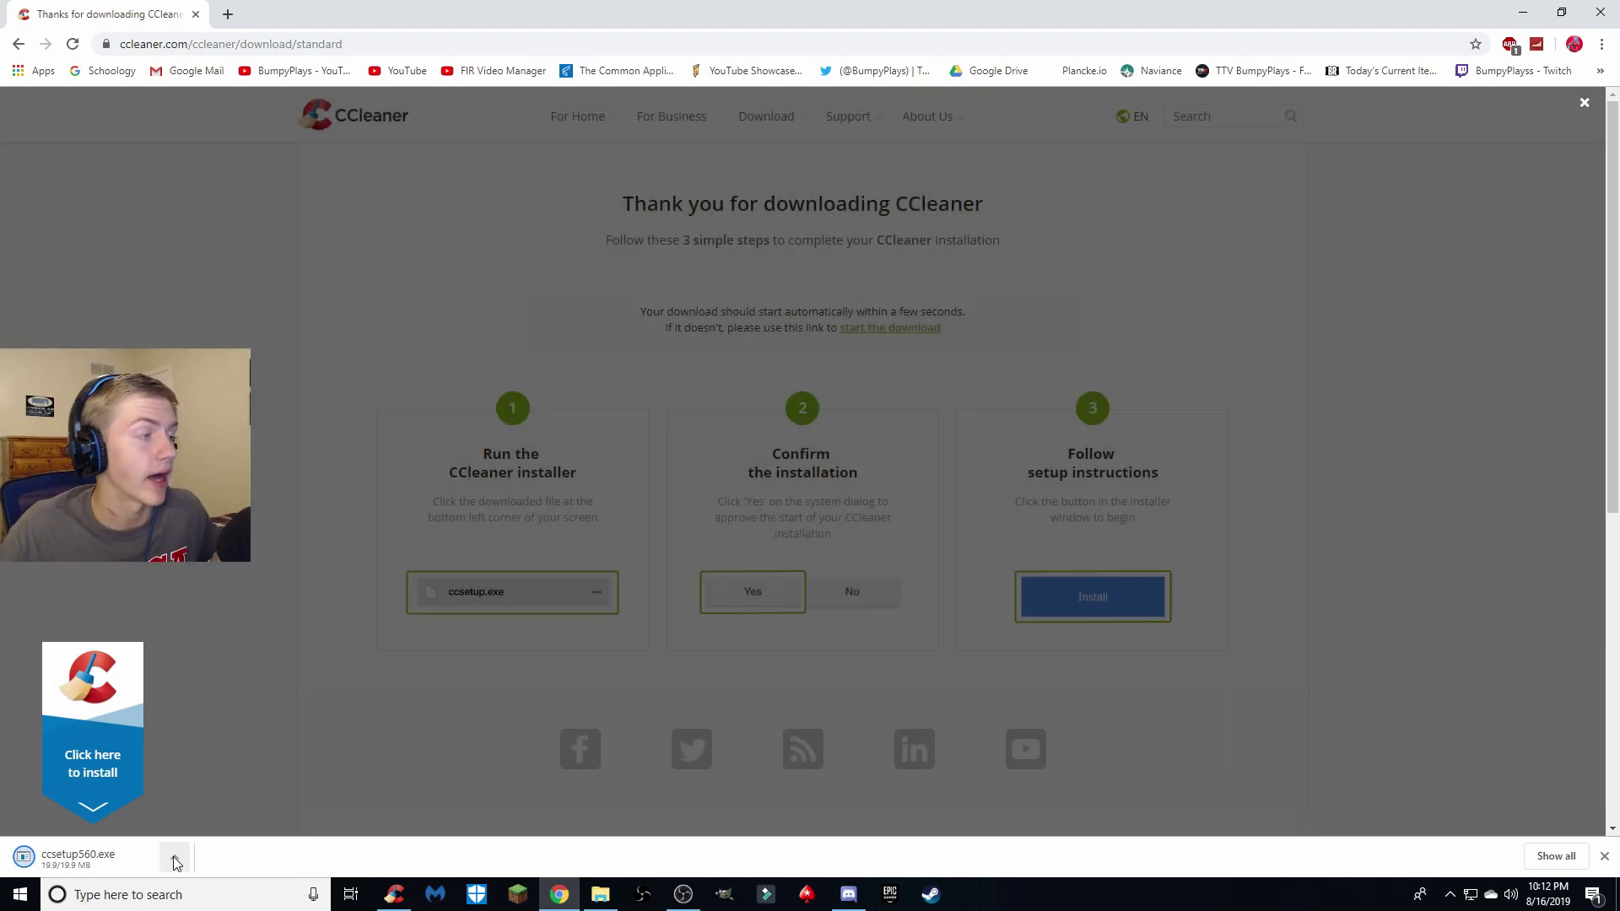
pyautogui.click(176, 861)
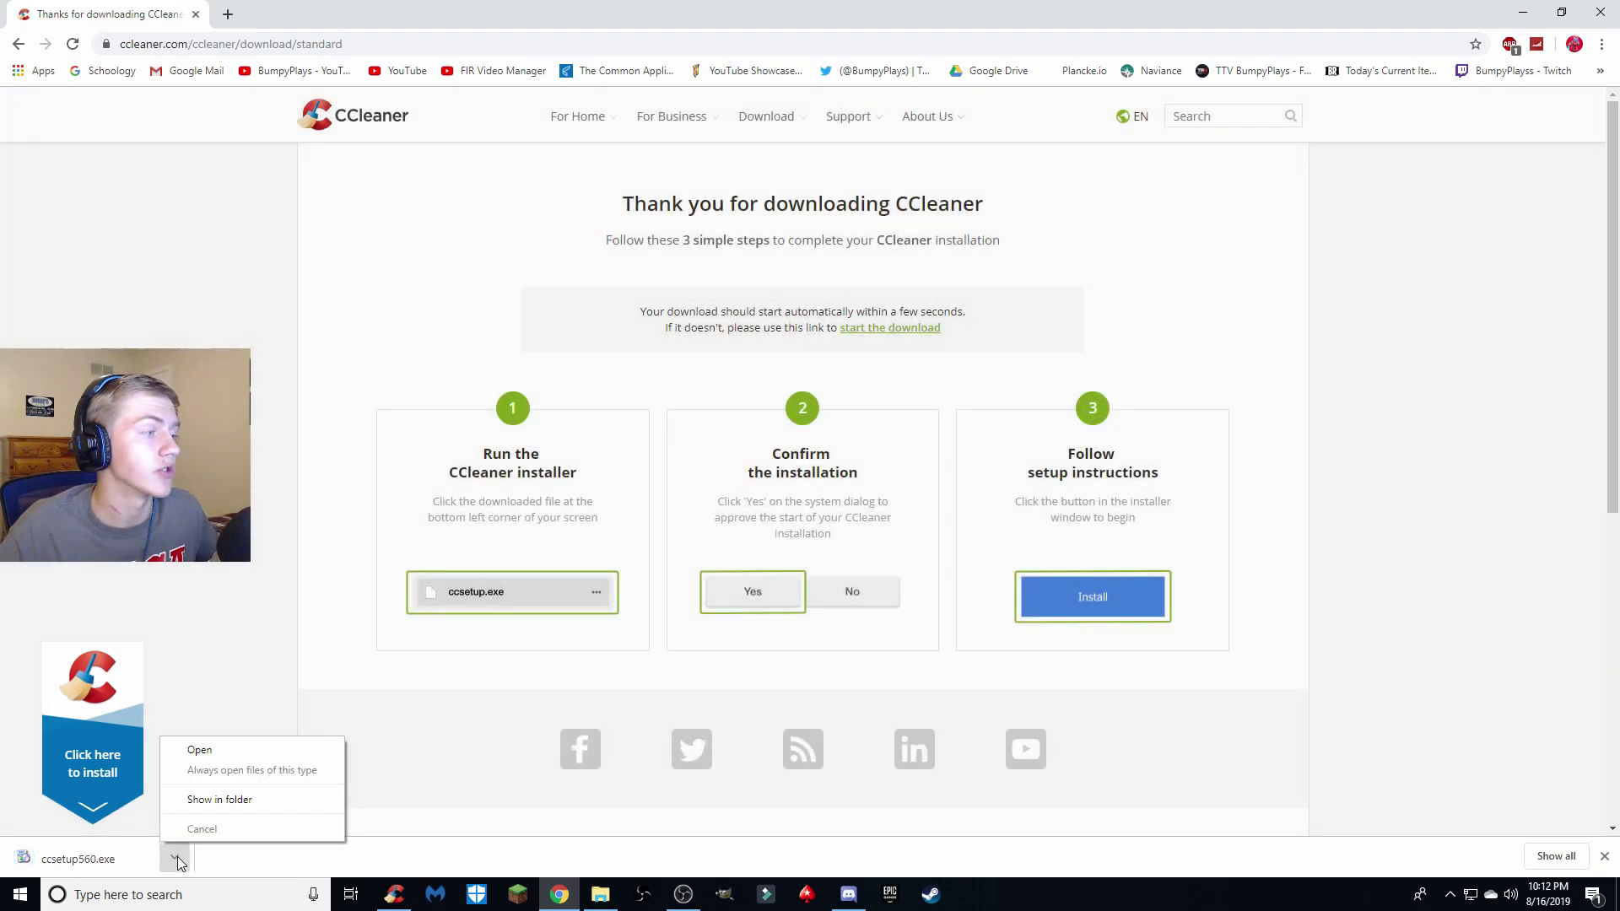
pyautogui.click(203, 751)
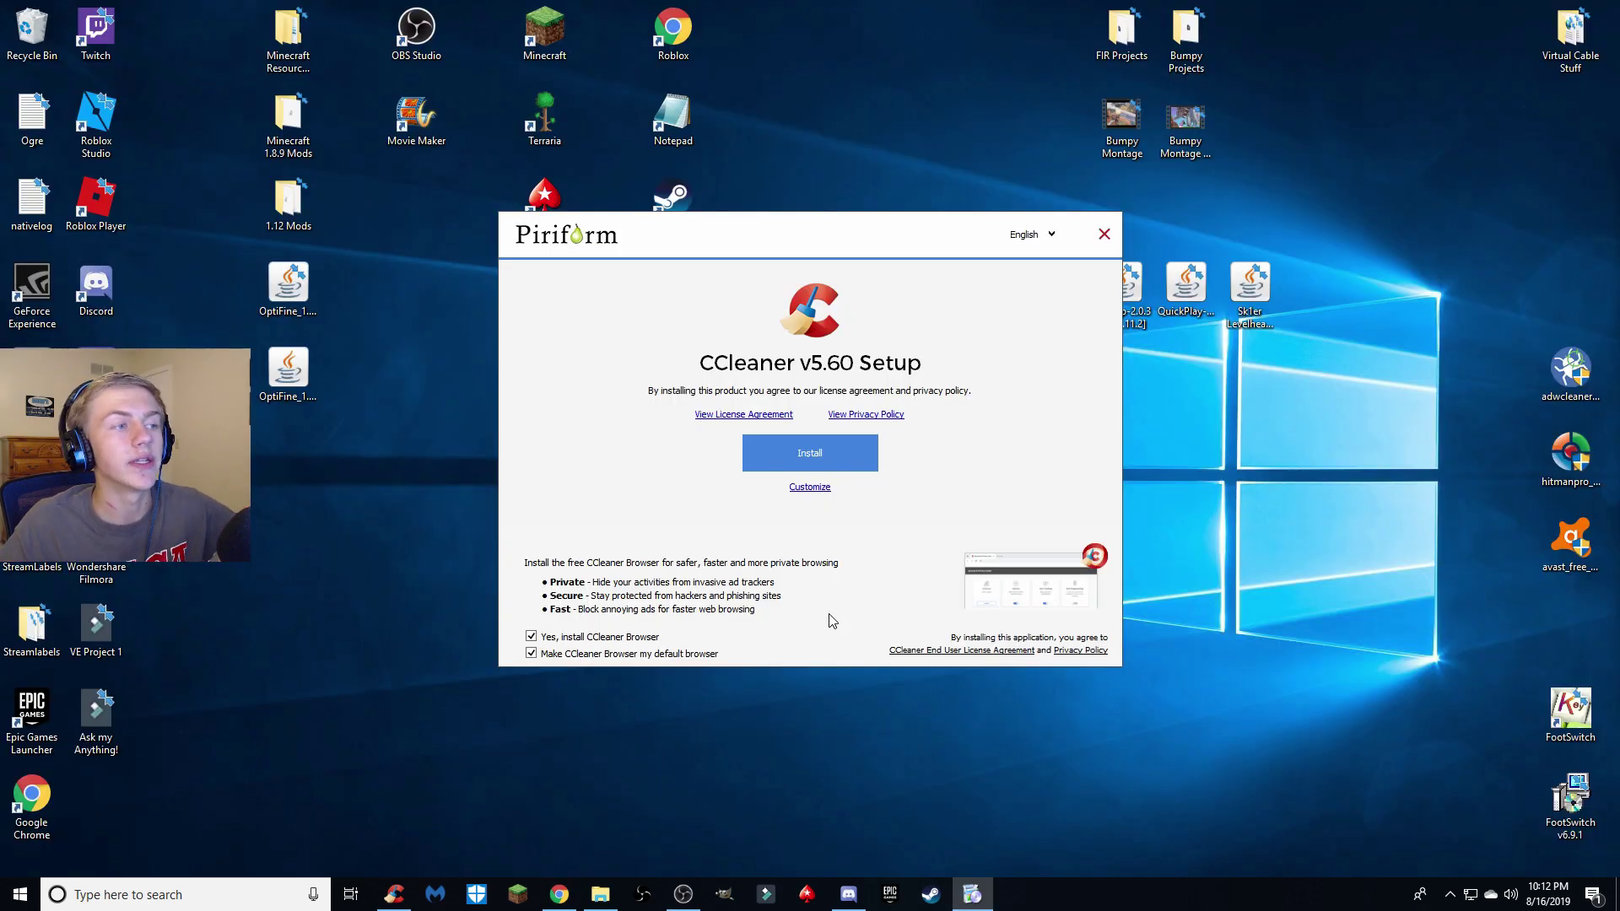
# - Install CCleaner v5.60 without CCleaner Browser, skip the release notes, and run CCleaner
pyautogui.click(531, 637)
pyautogui.click(532, 637)
pyautogui.click(532, 637)
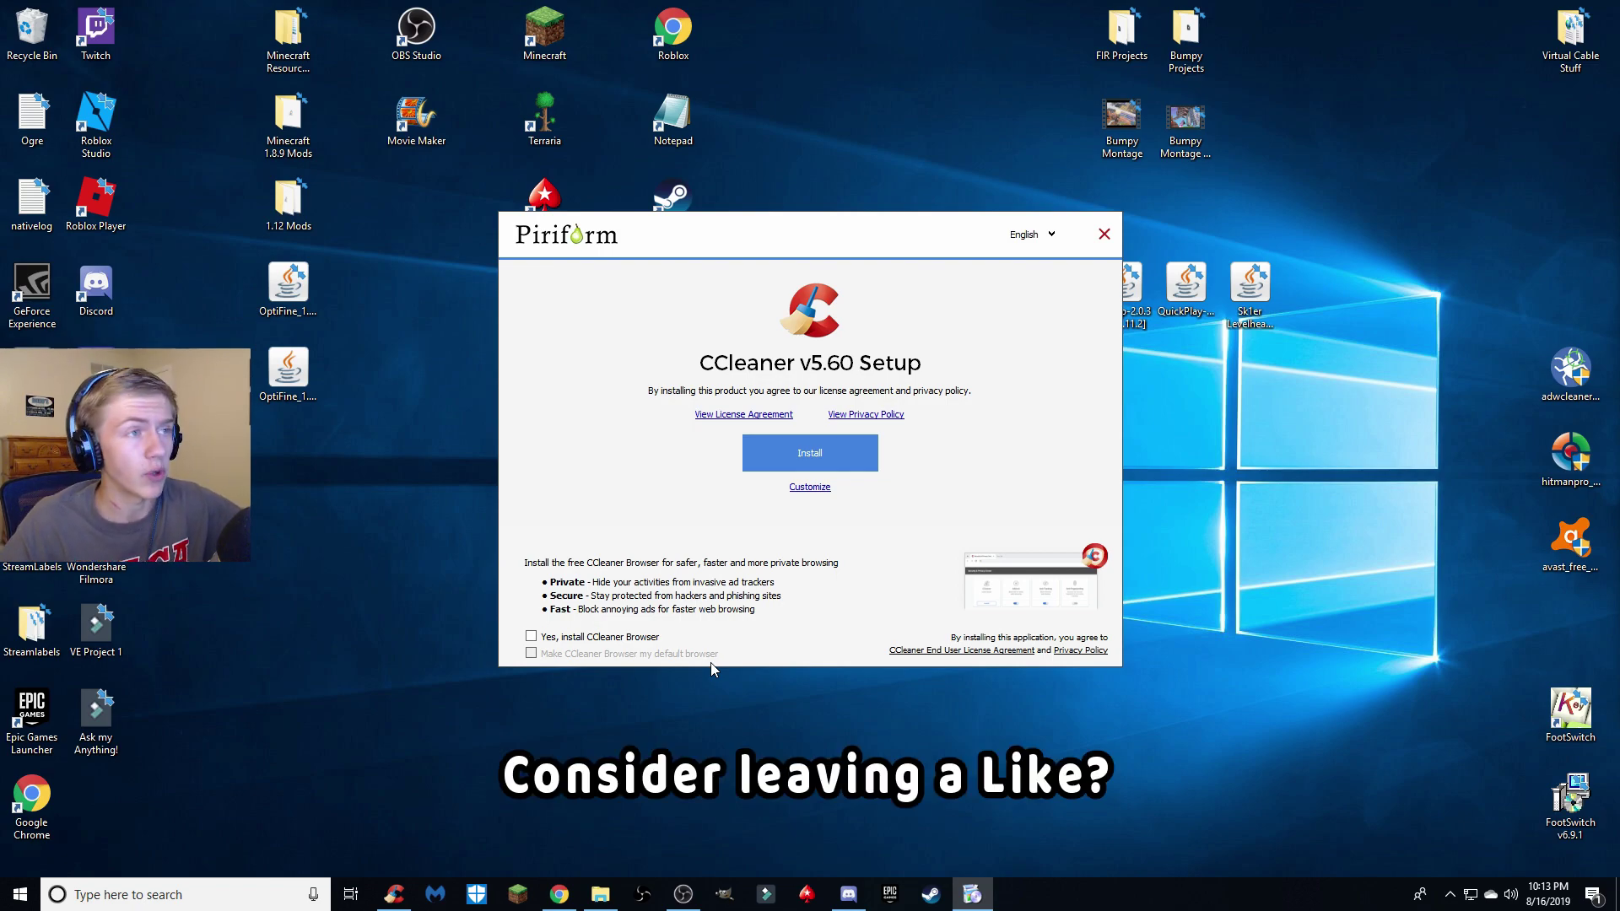
pyautogui.click(824, 456)
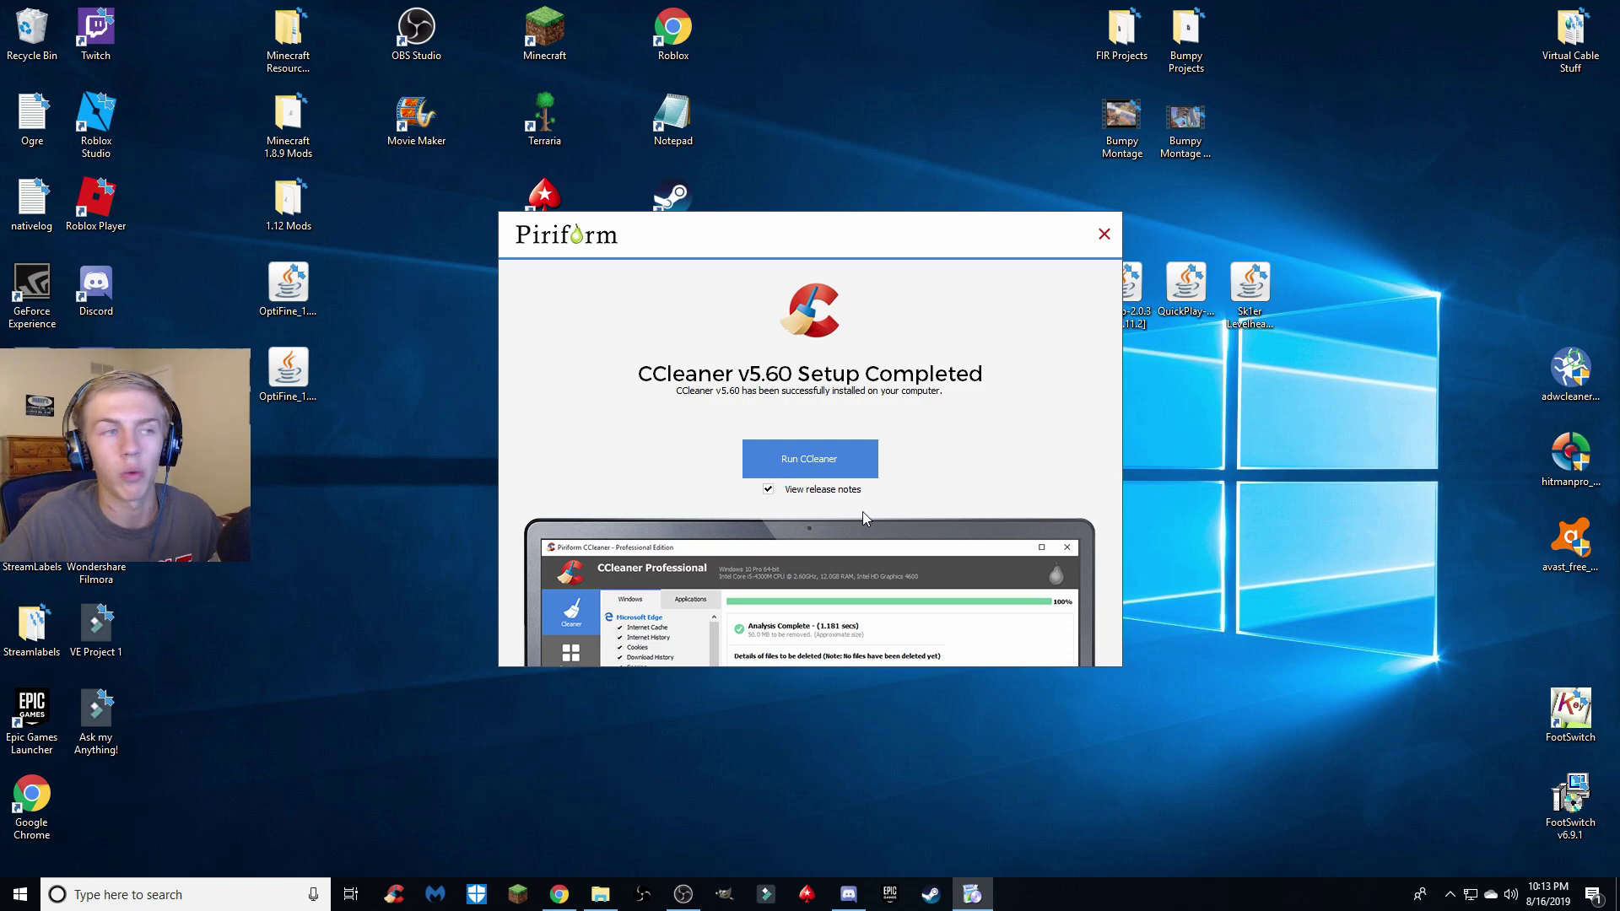
pyautogui.click(769, 489)
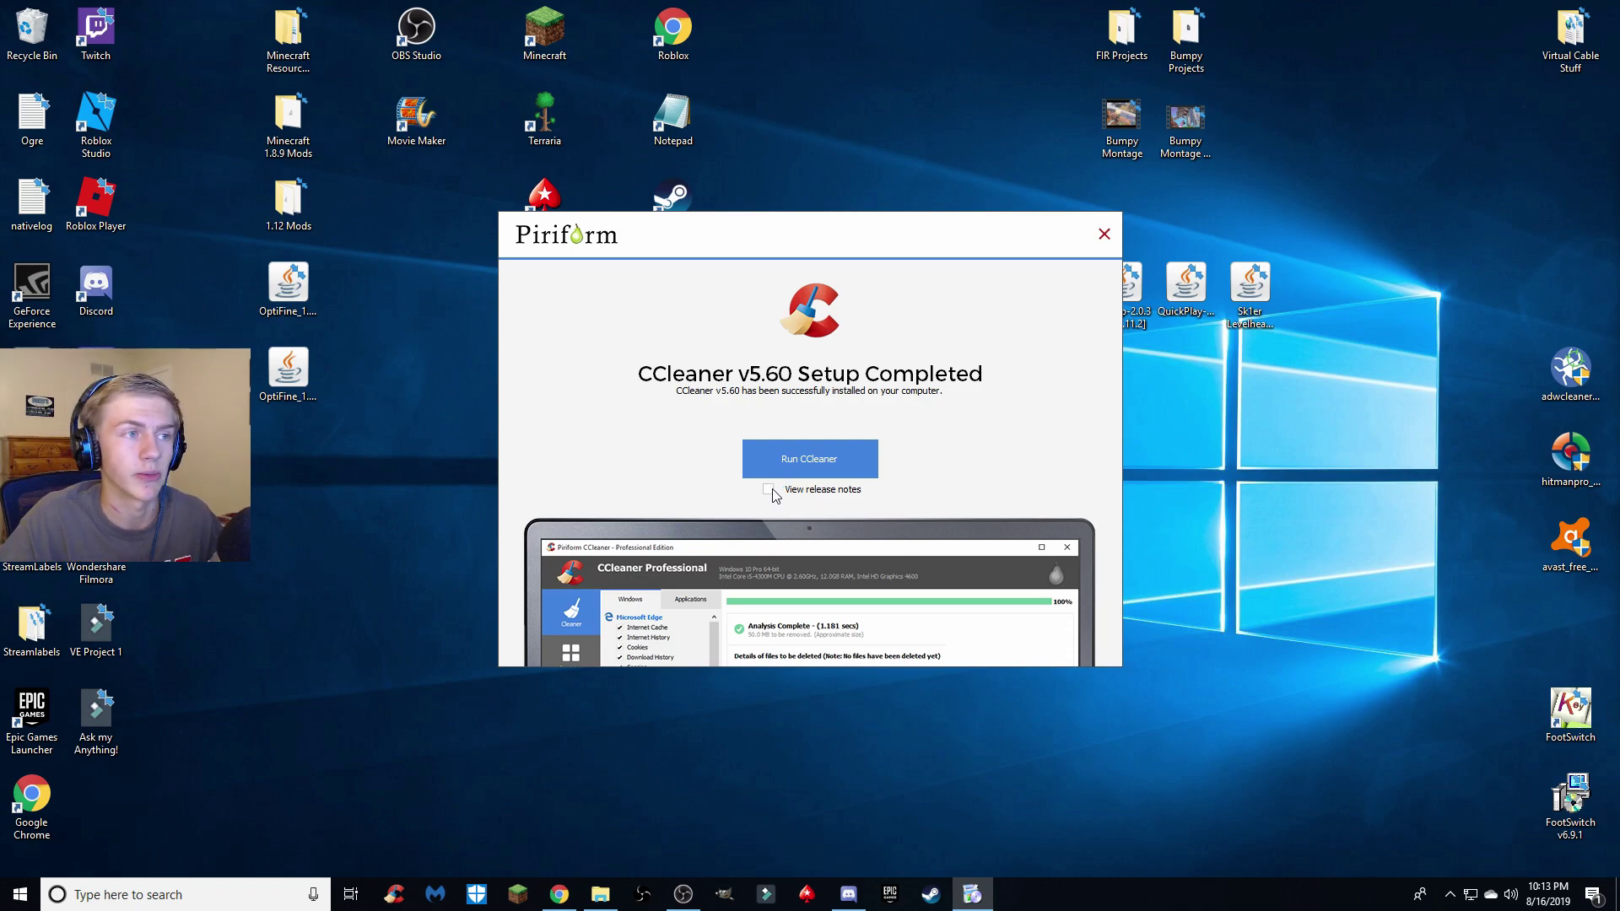
pyautogui.click(847, 452)
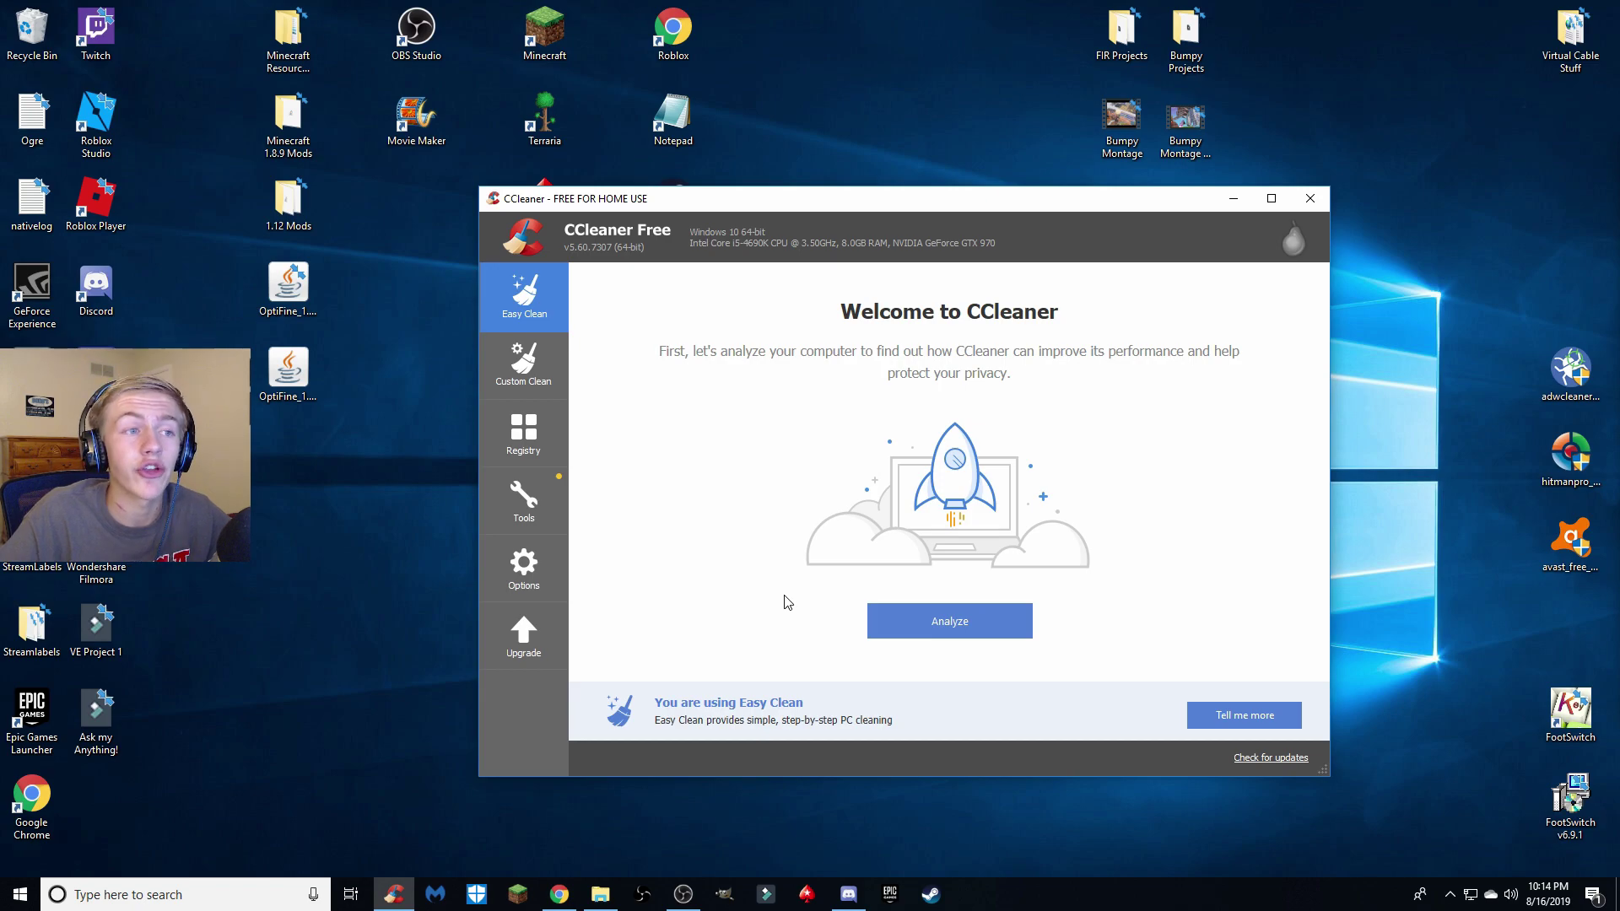
# - Analyze the PC with Skip All so Edge and Chrome stay open
pyautogui.click(908, 627)
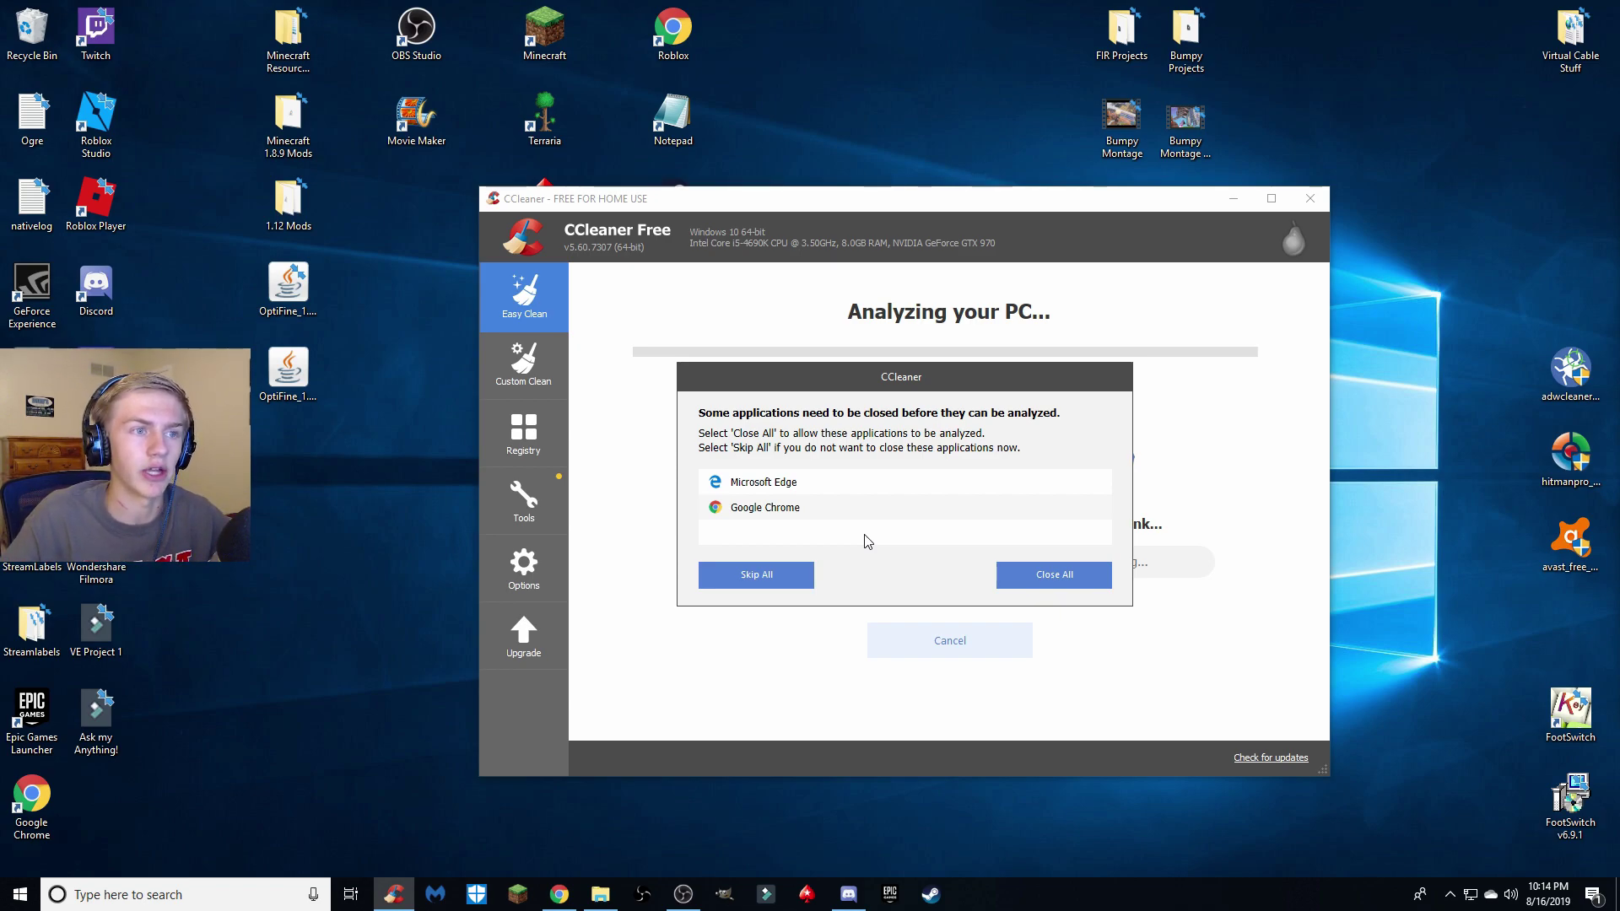
pyautogui.click(753, 582)
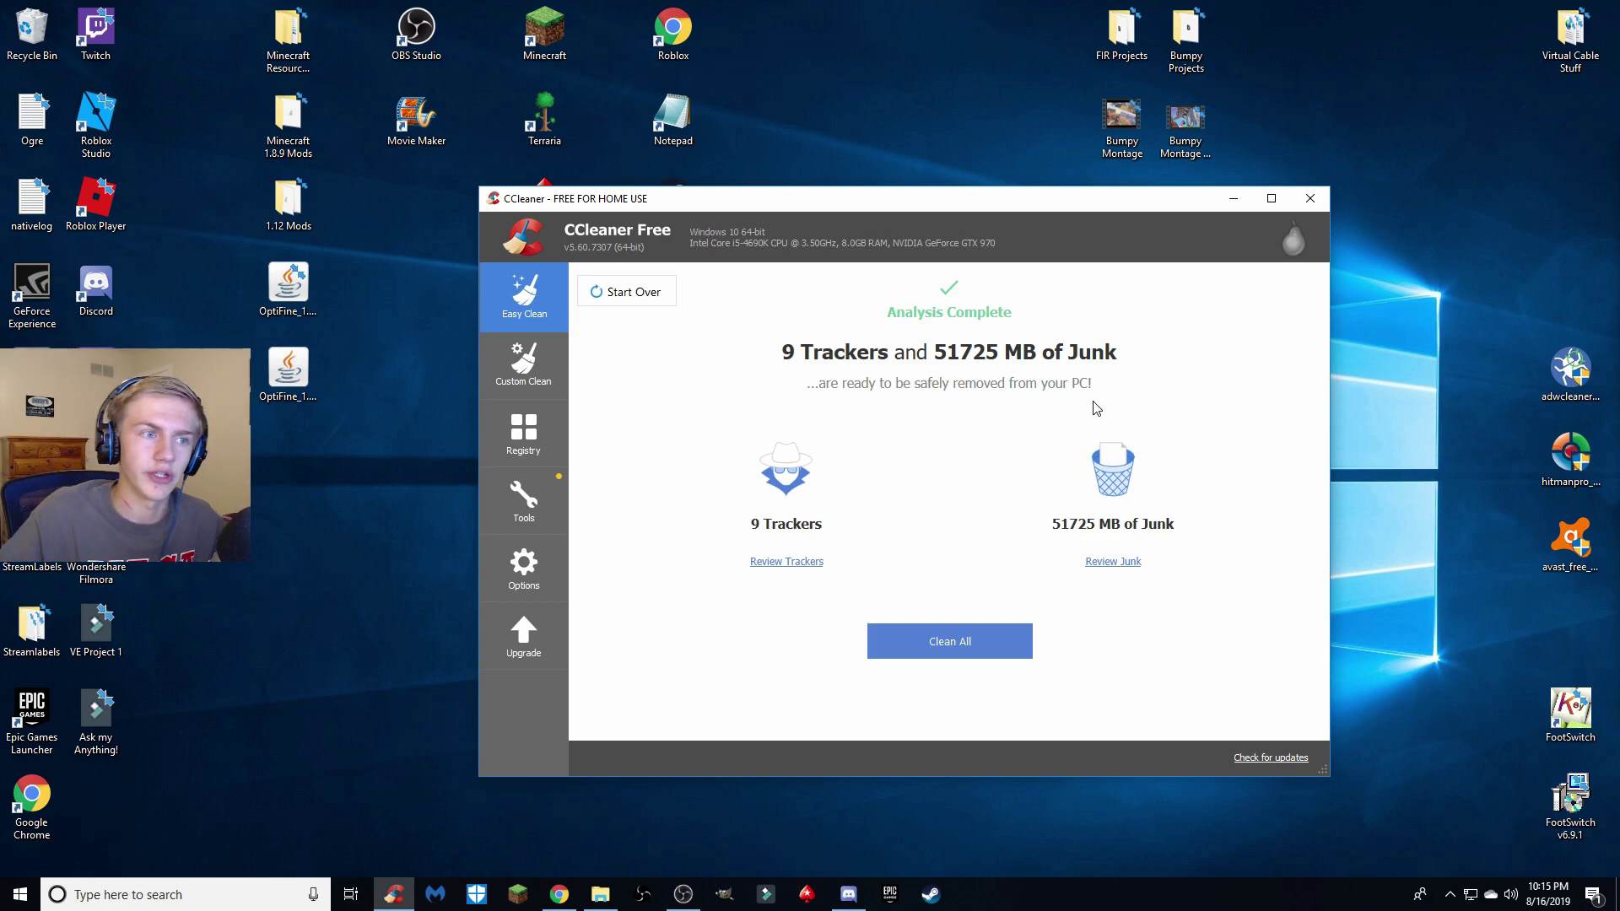
# - Clean all 9 trackers and 51725 MB of junk, then close CCleaner
pyautogui.click(972, 650)
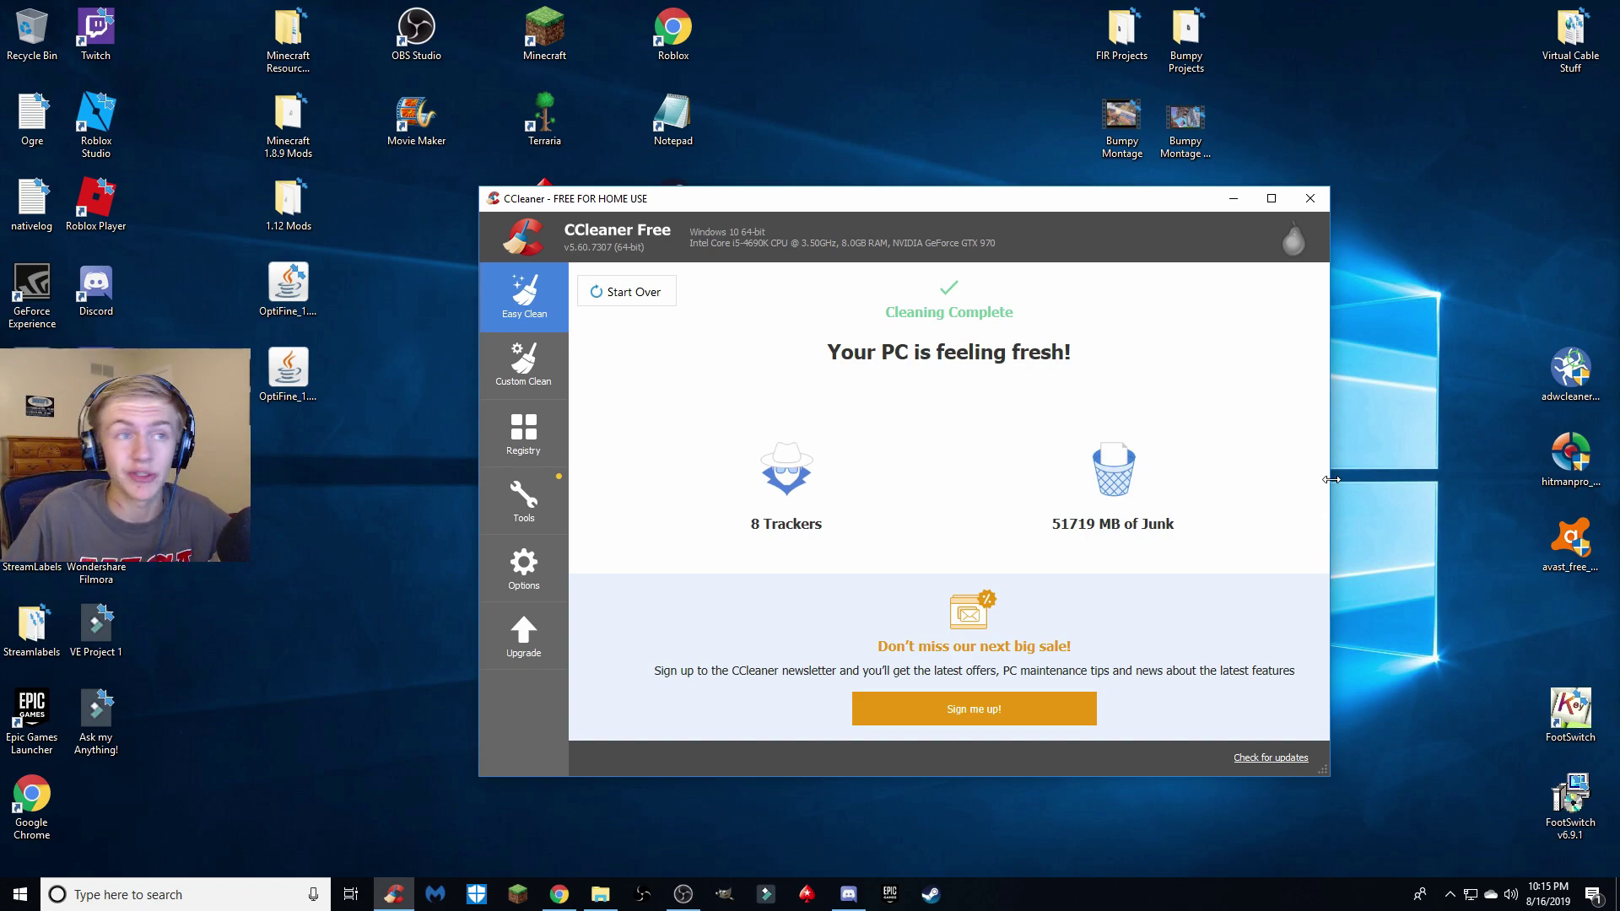
pyautogui.click(1309, 201)
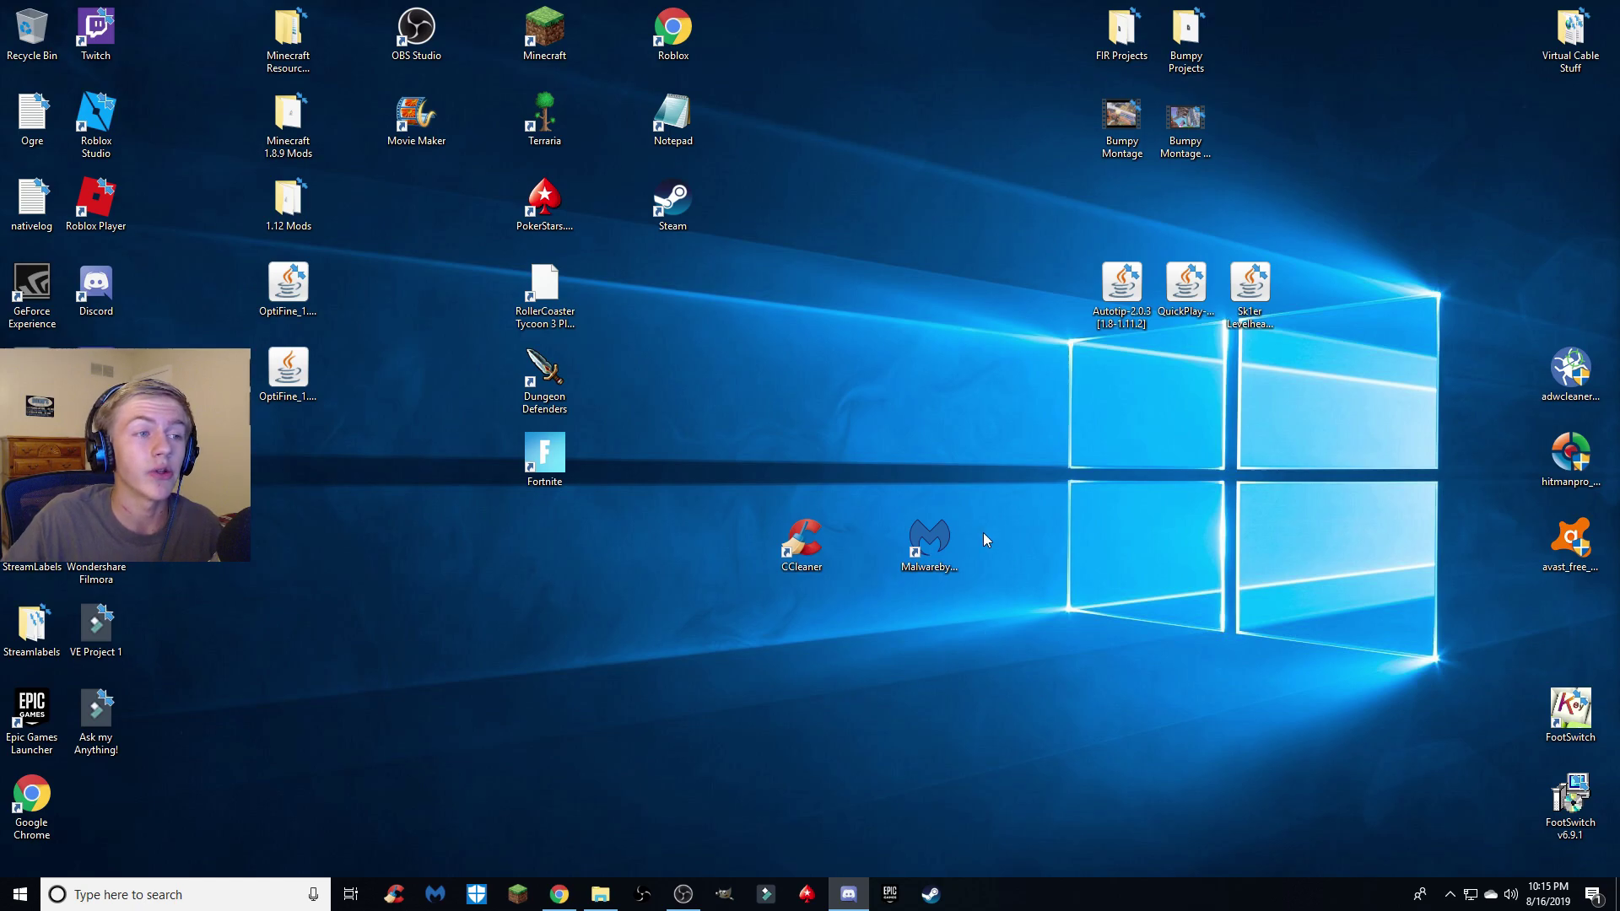
# - Launch Malwarebytes from its desktop icon and decline the new-version install prompt
pyautogui.click(932, 534)
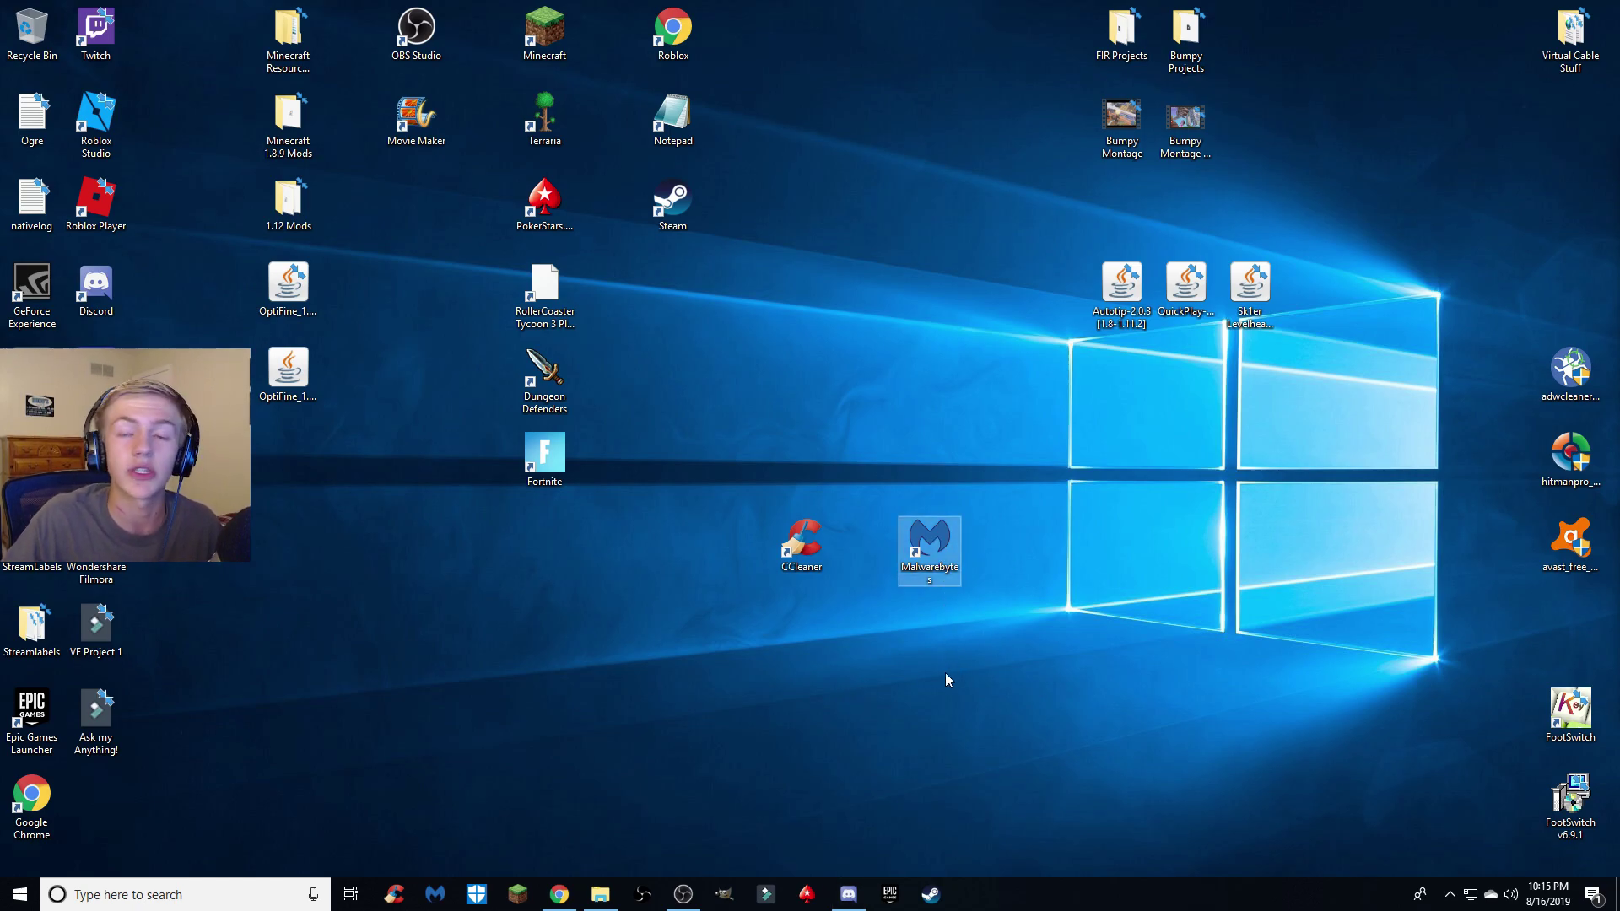
pyautogui.press('Return')
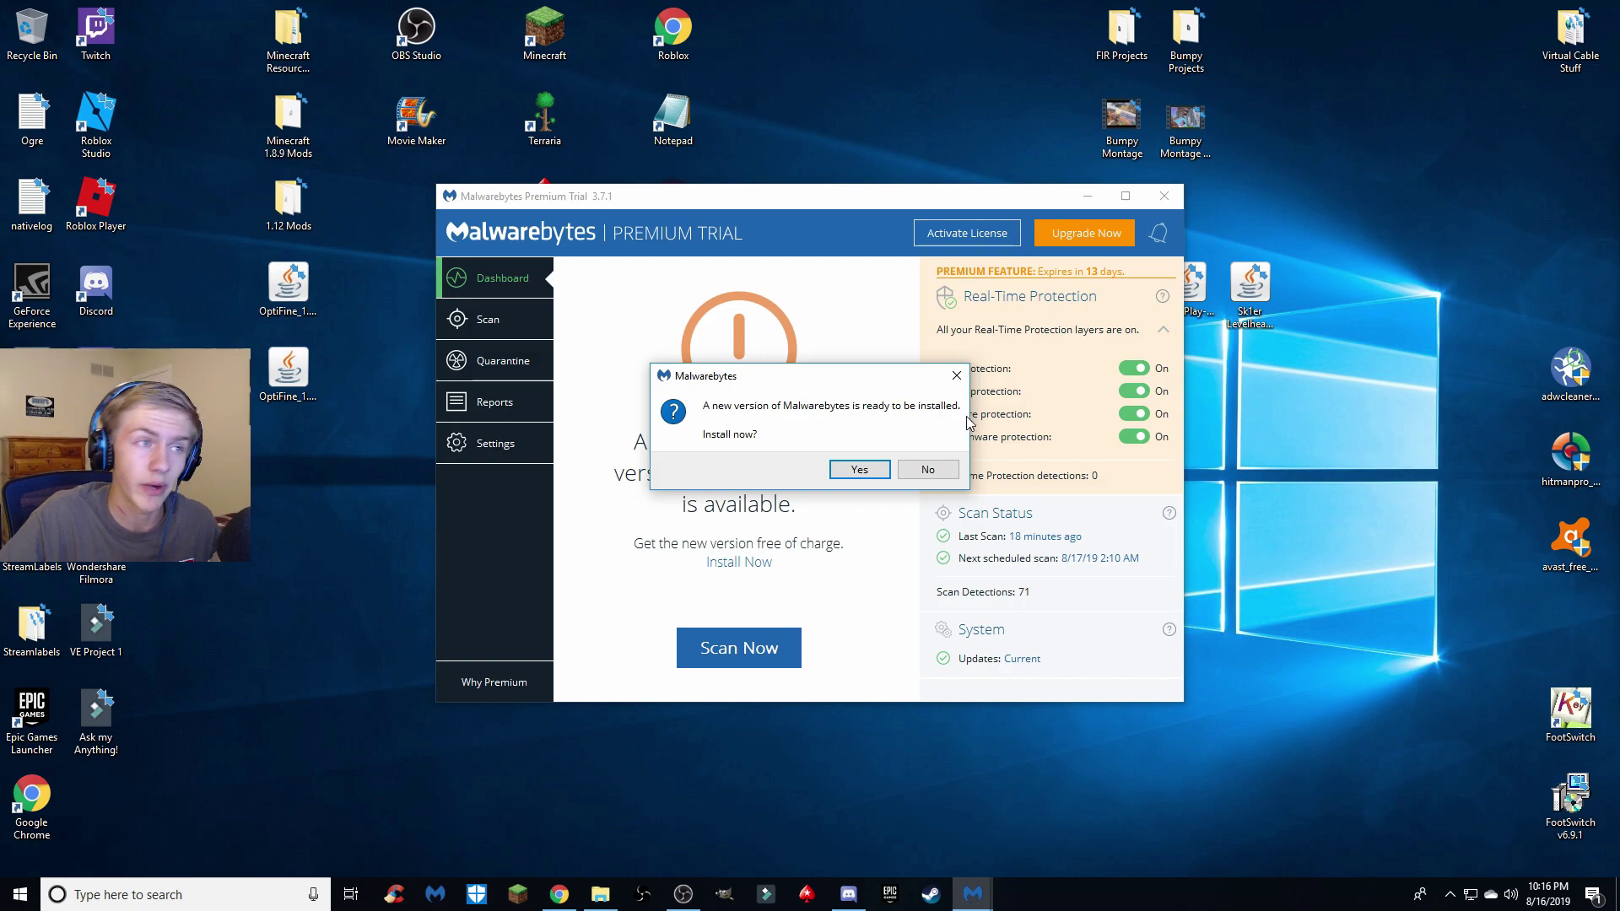
pyautogui.click(926, 470)
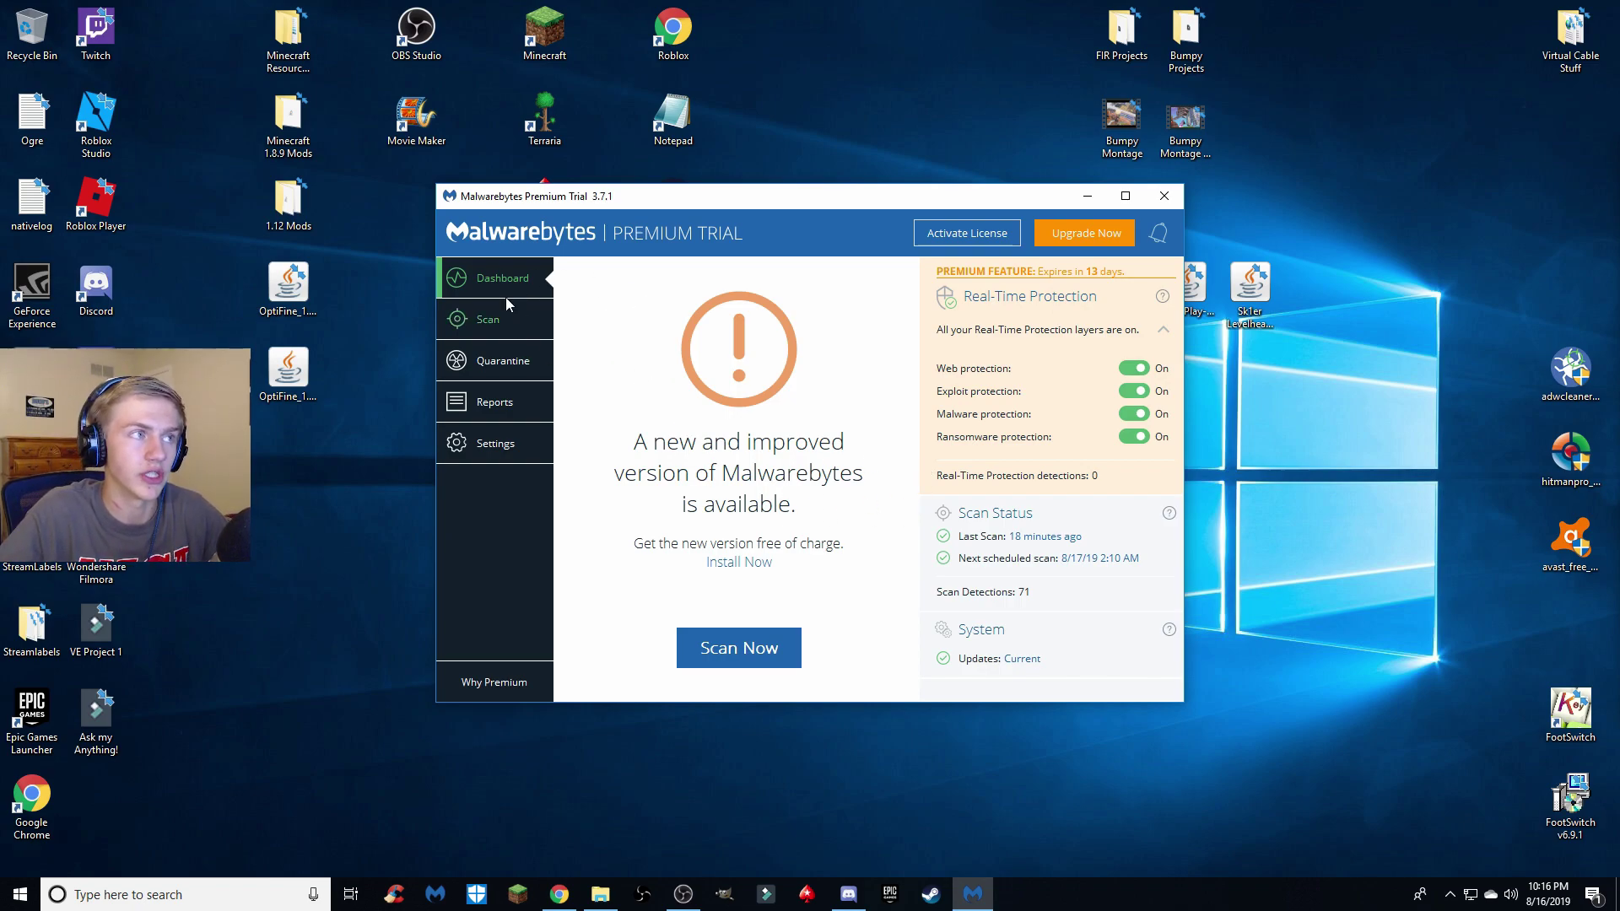
# - Start a Threat Scan with Scan Now on the Malwarebytes Dashboard
pyautogui.click(722, 659)
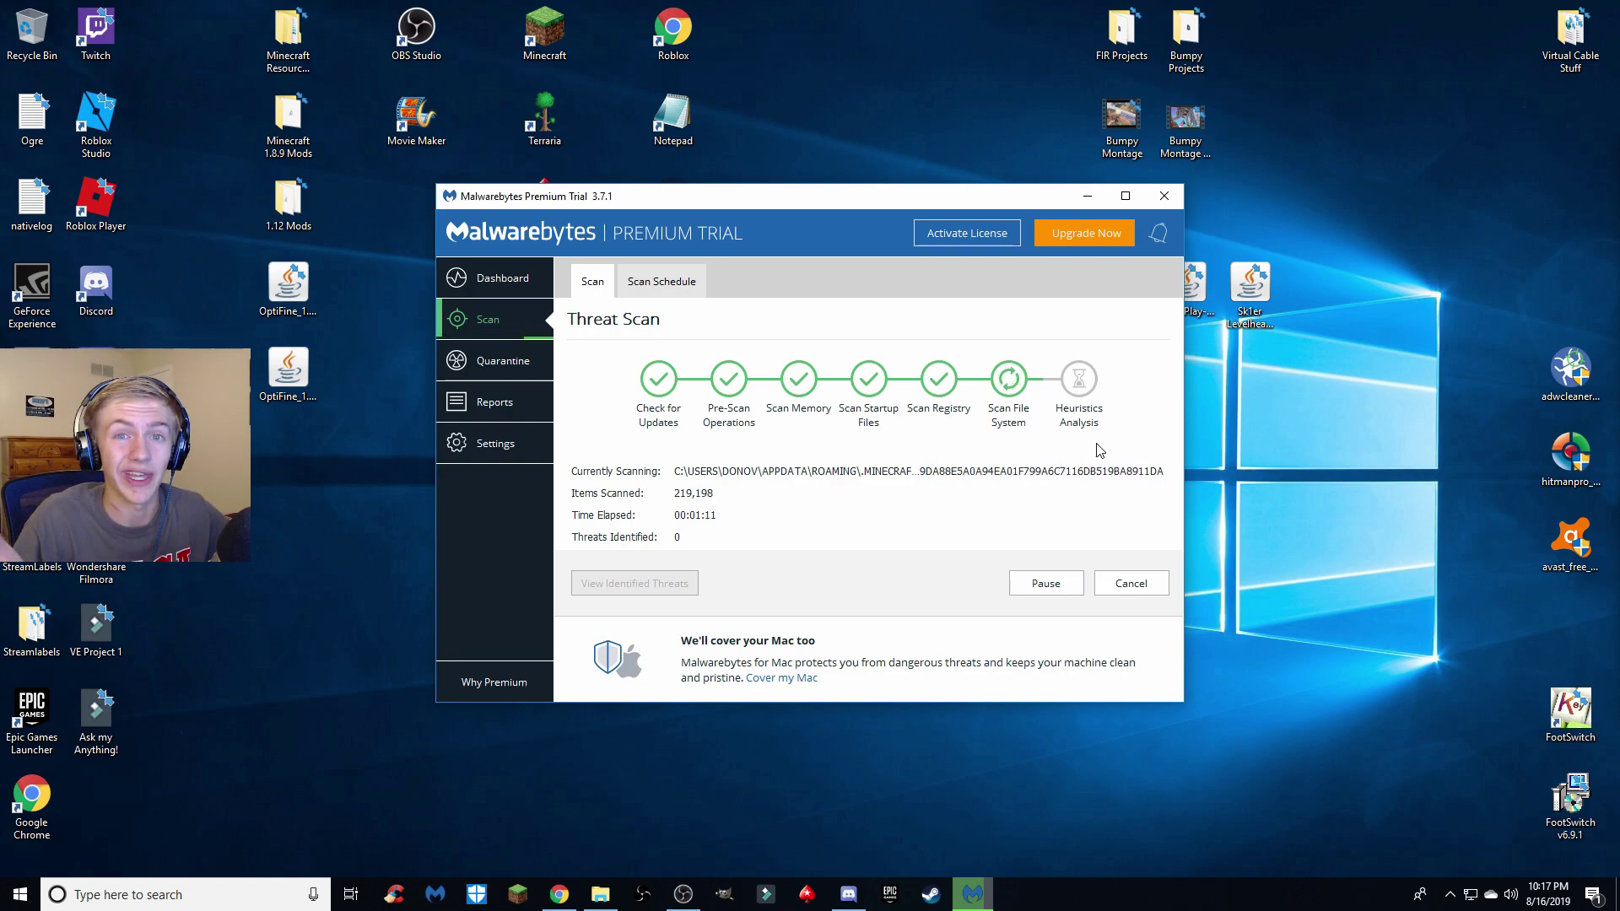
# - Browse the Reports history, then view the nine PUP.Optional.Conduit items in Quarantine
pyautogui.click(525, 395)
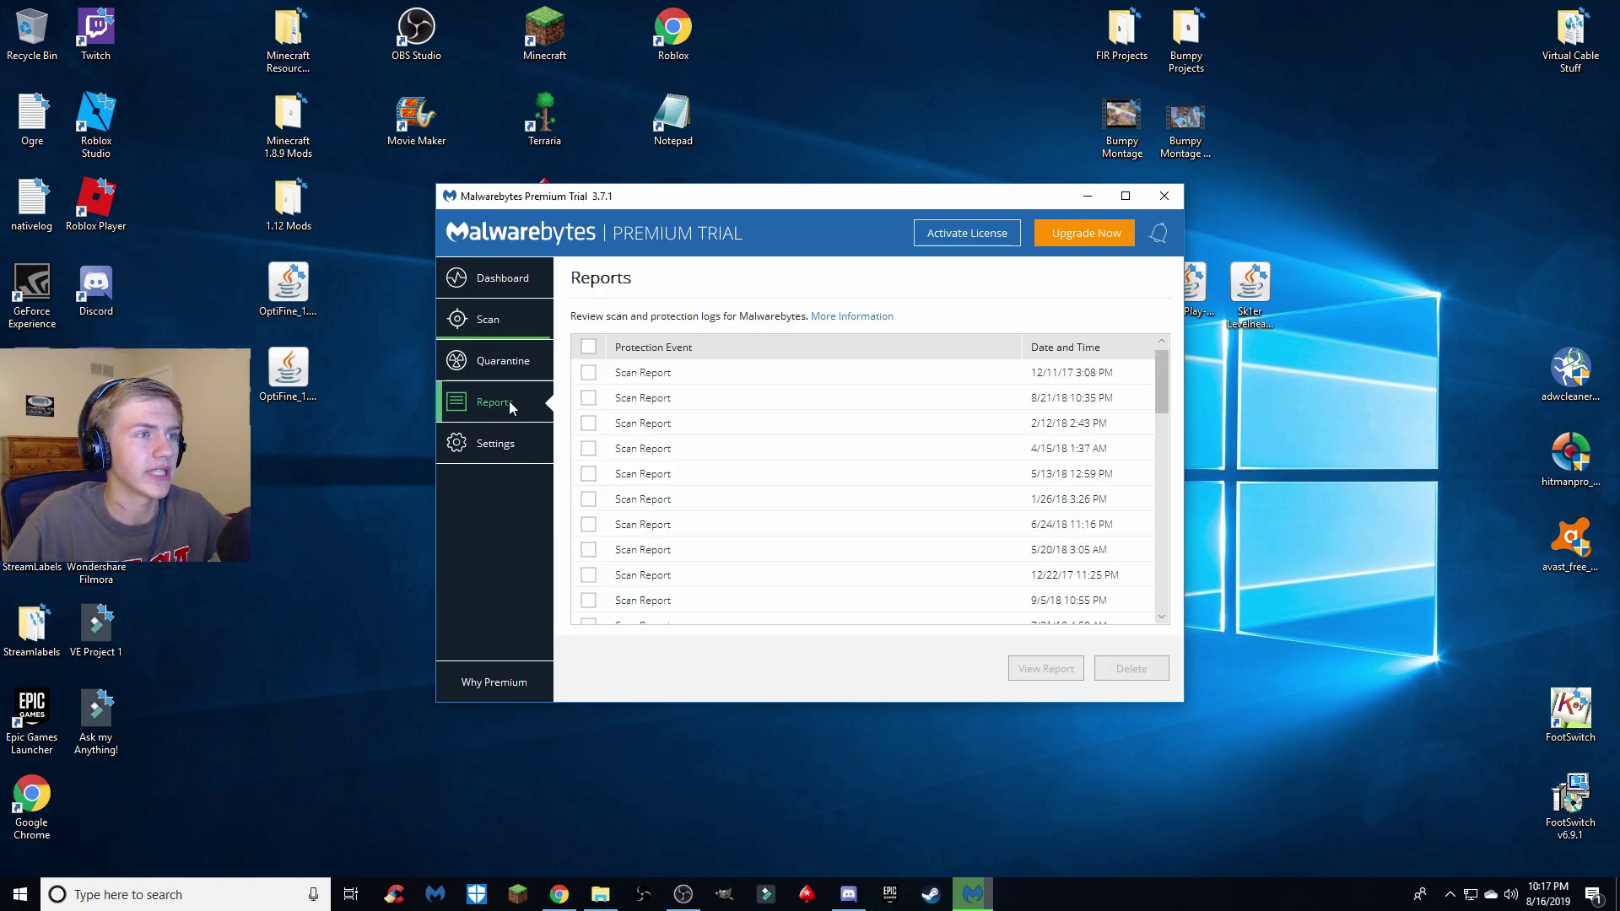
pyautogui.scroll(-5, 1169, 491)
pyautogui.moveTo(1170, 491); pyautogui.dragTo(1162, 390)
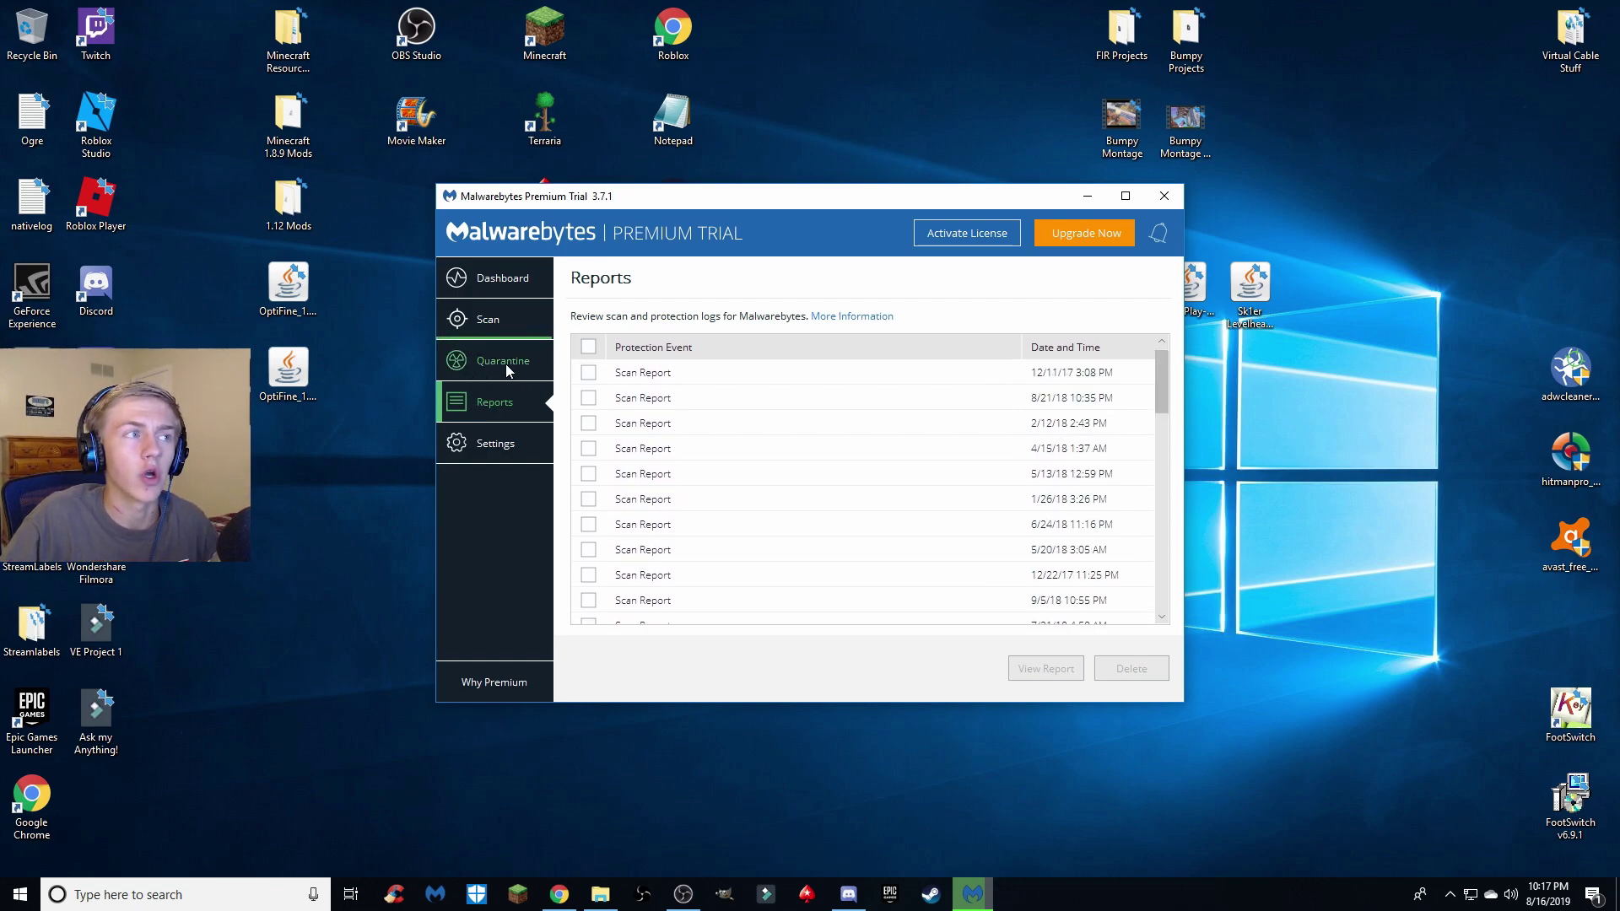
pyautogui.click(507, 367)
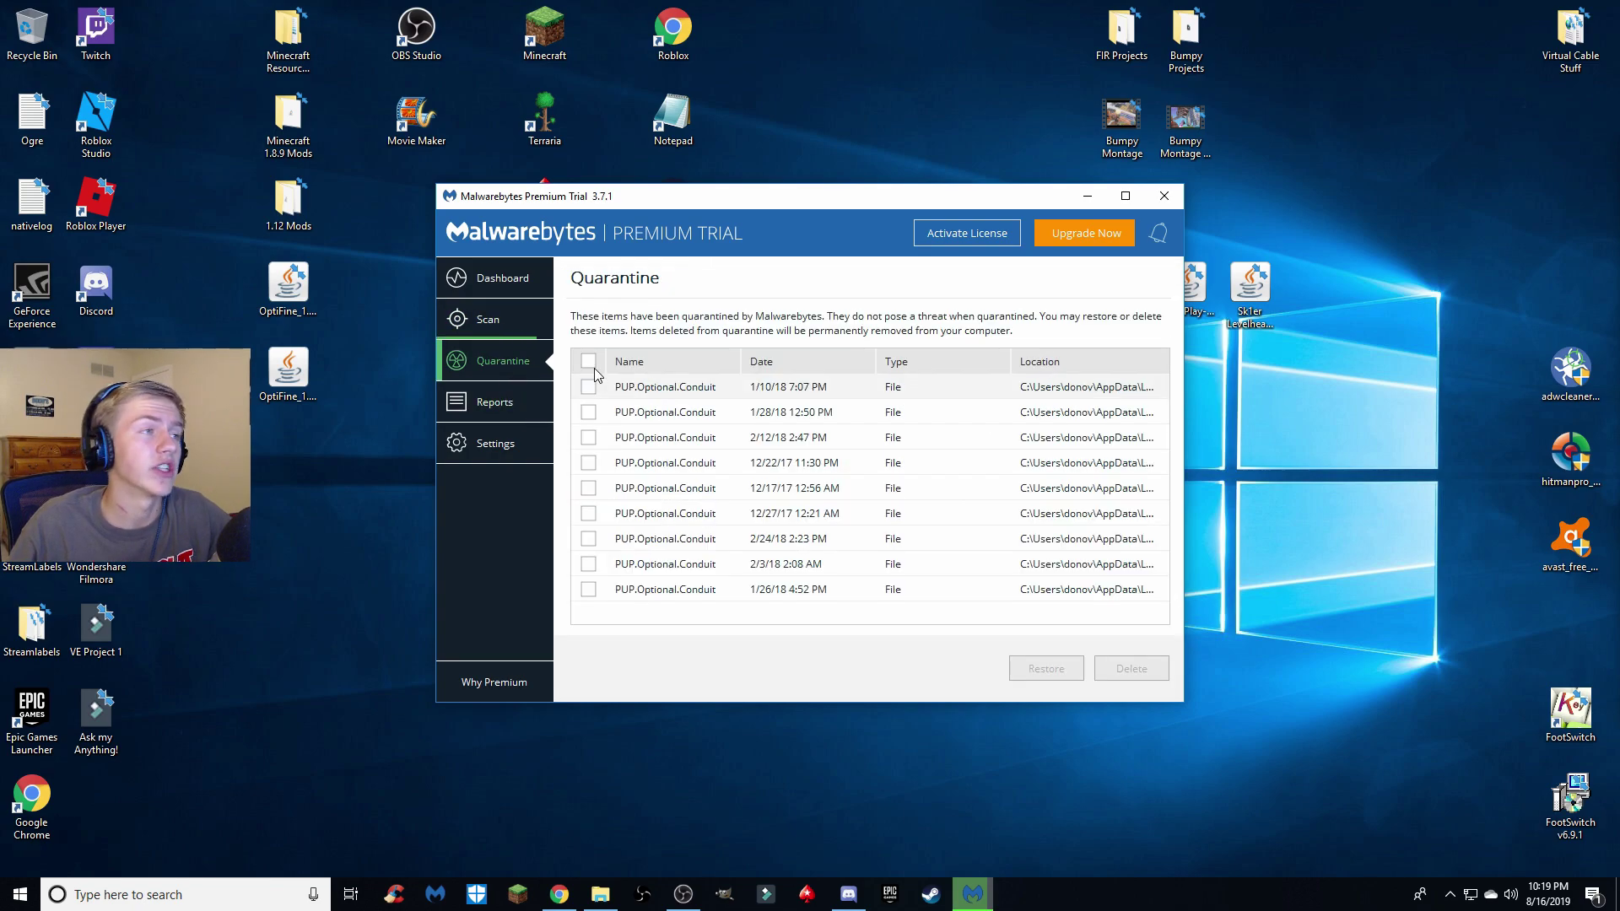
# - Confirm the scan checked 456,506 items with no threats, then close Malwarebytes with Alt+F4
pyautogui.click(488, 319)
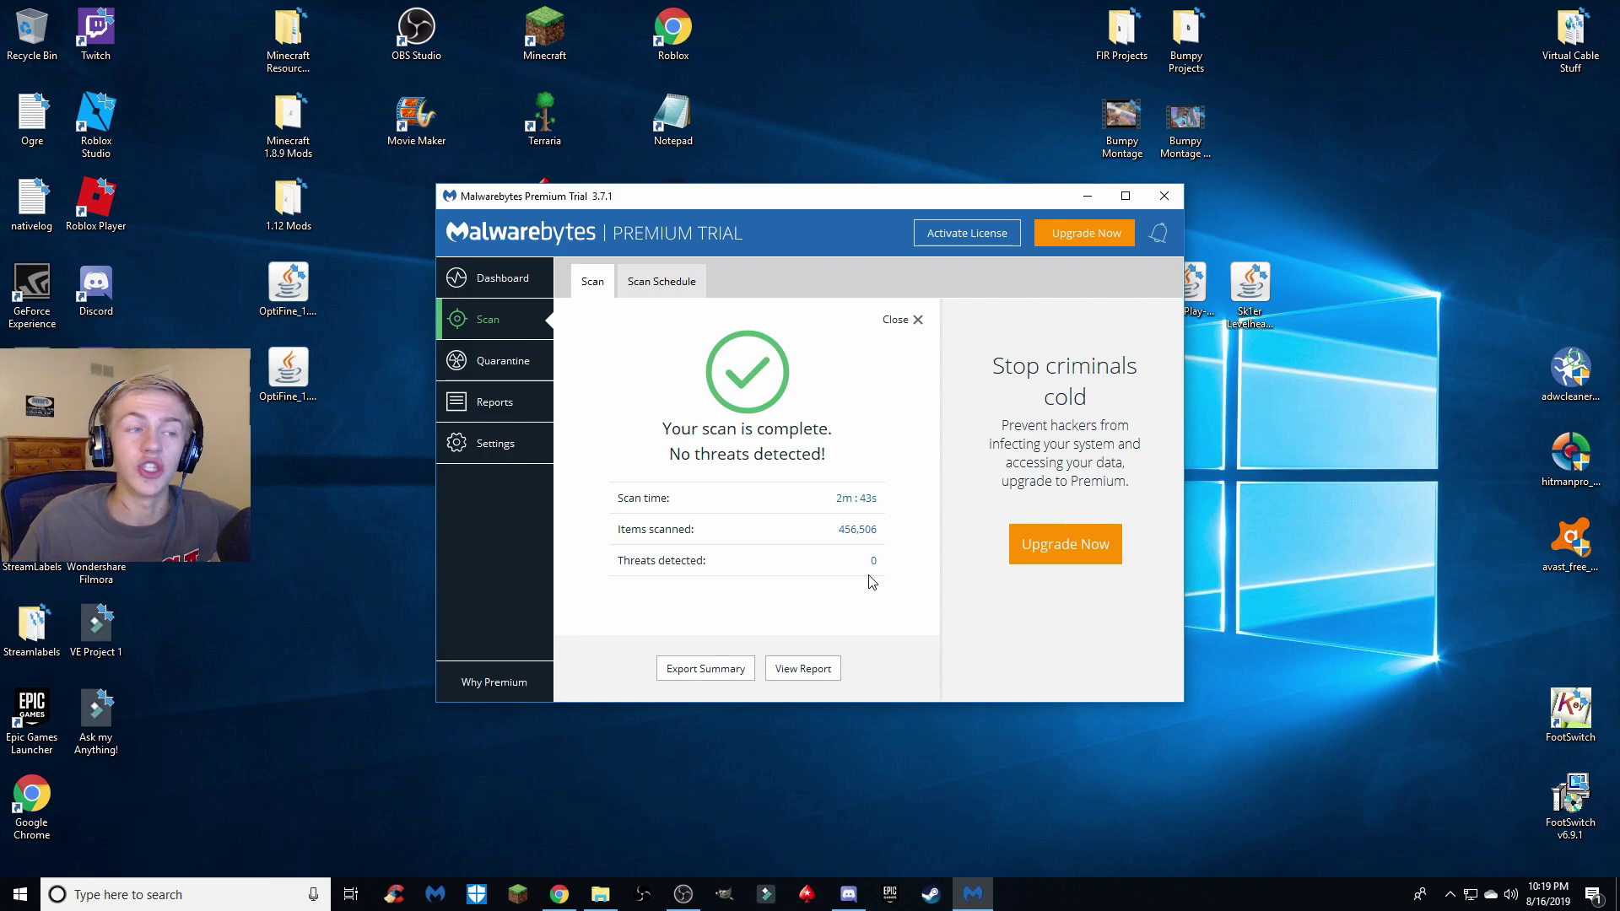
pyautogui.click(487, 361)
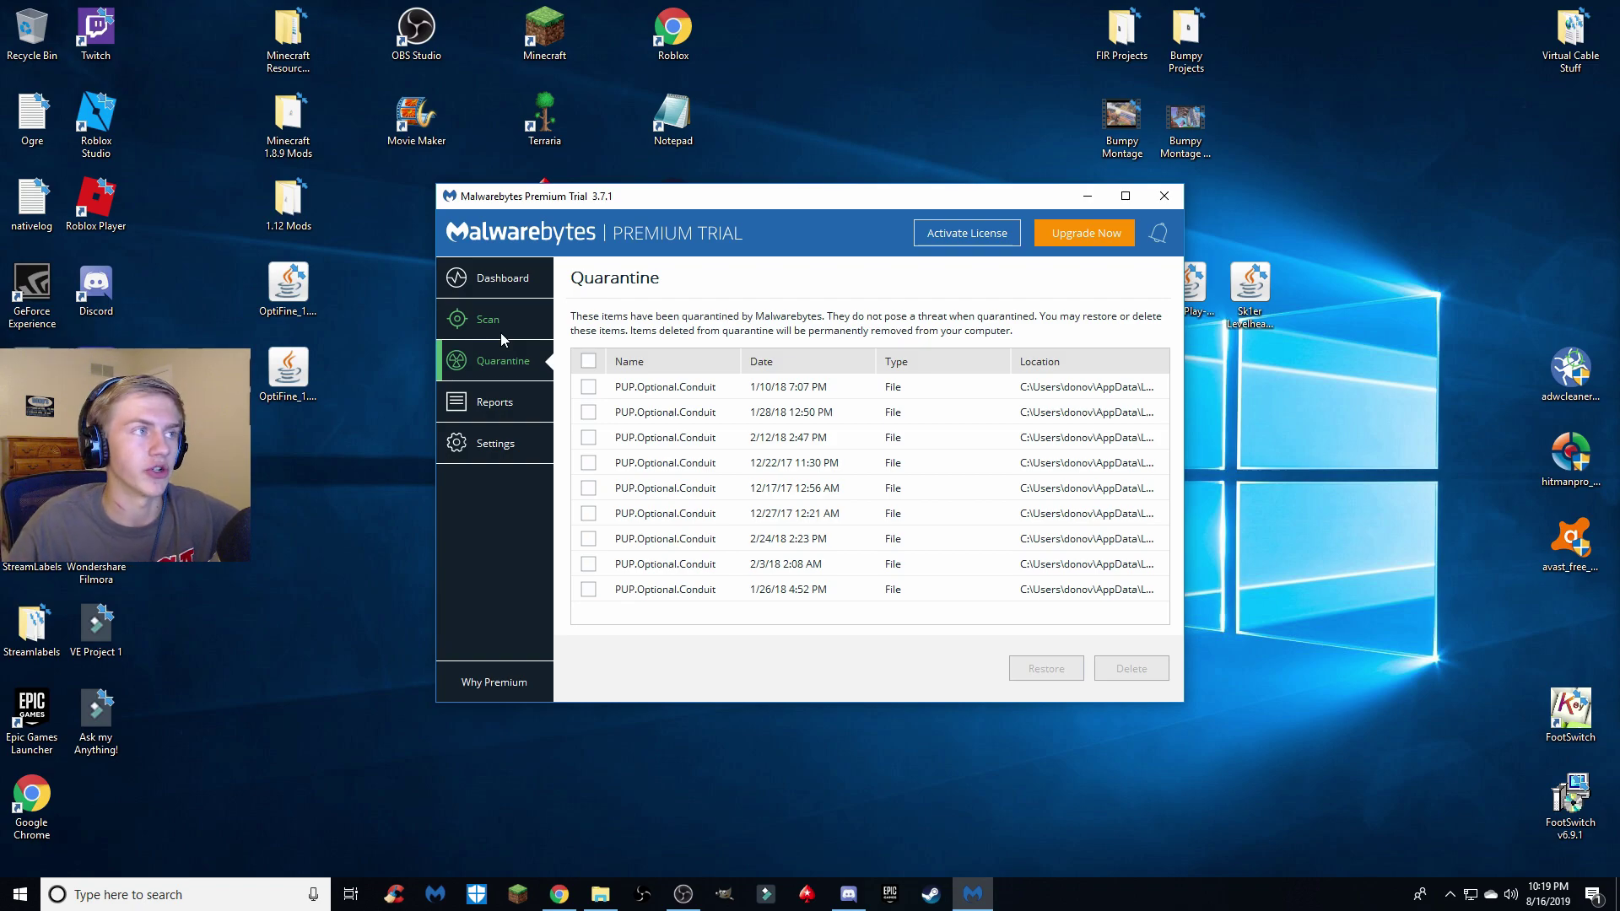
pyautogui.click(502, 334)
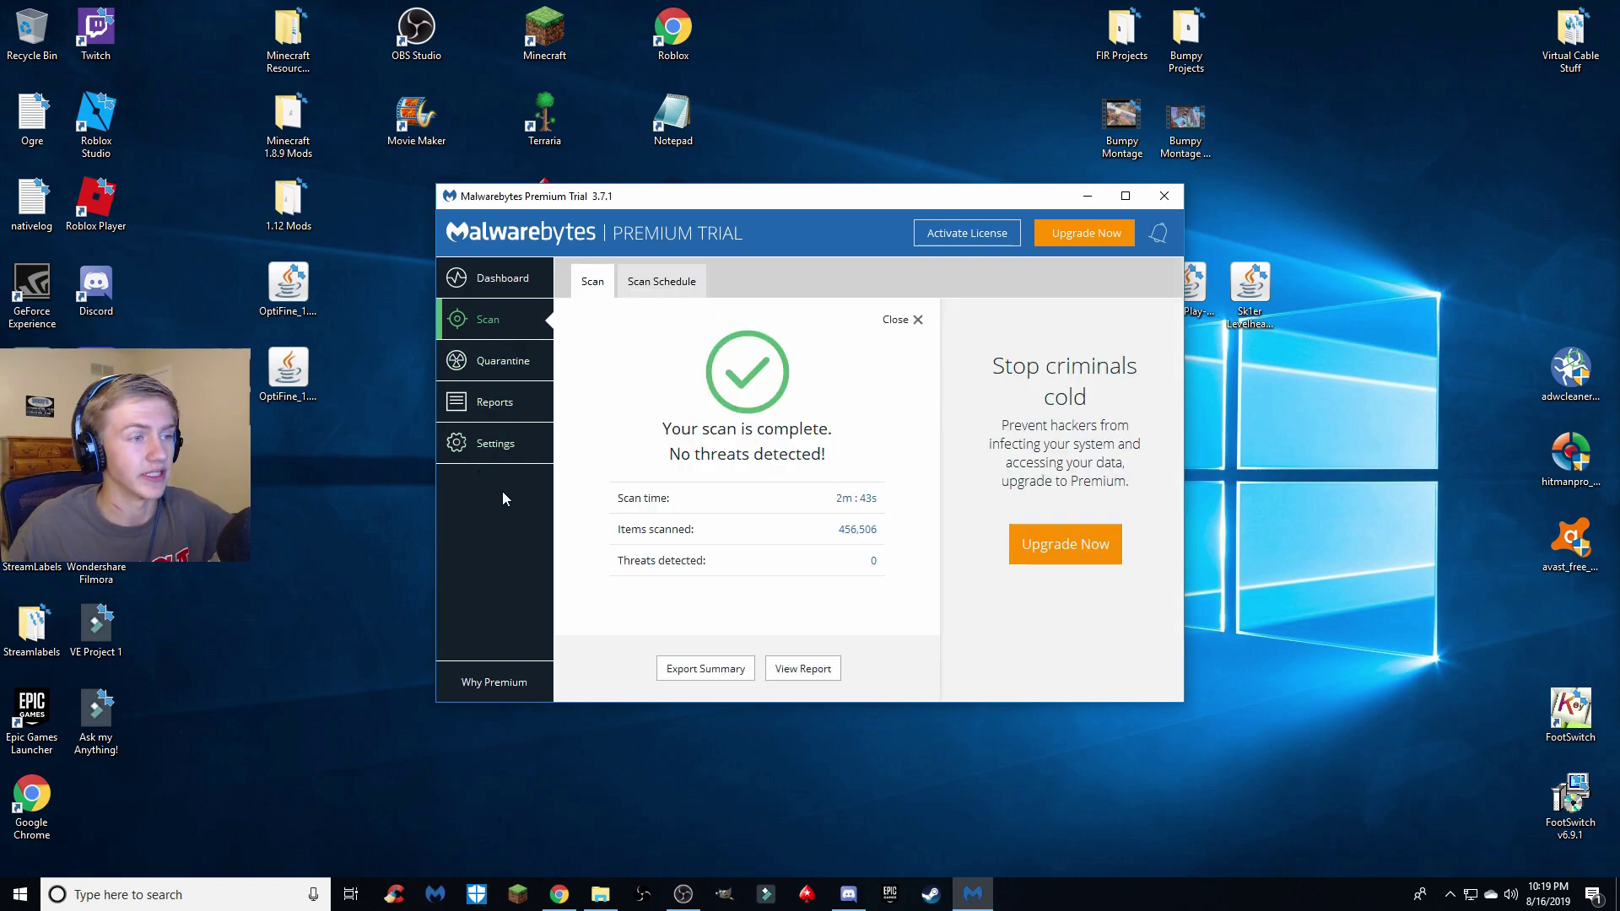
pyautogui.hotkey('alt', 'F4')
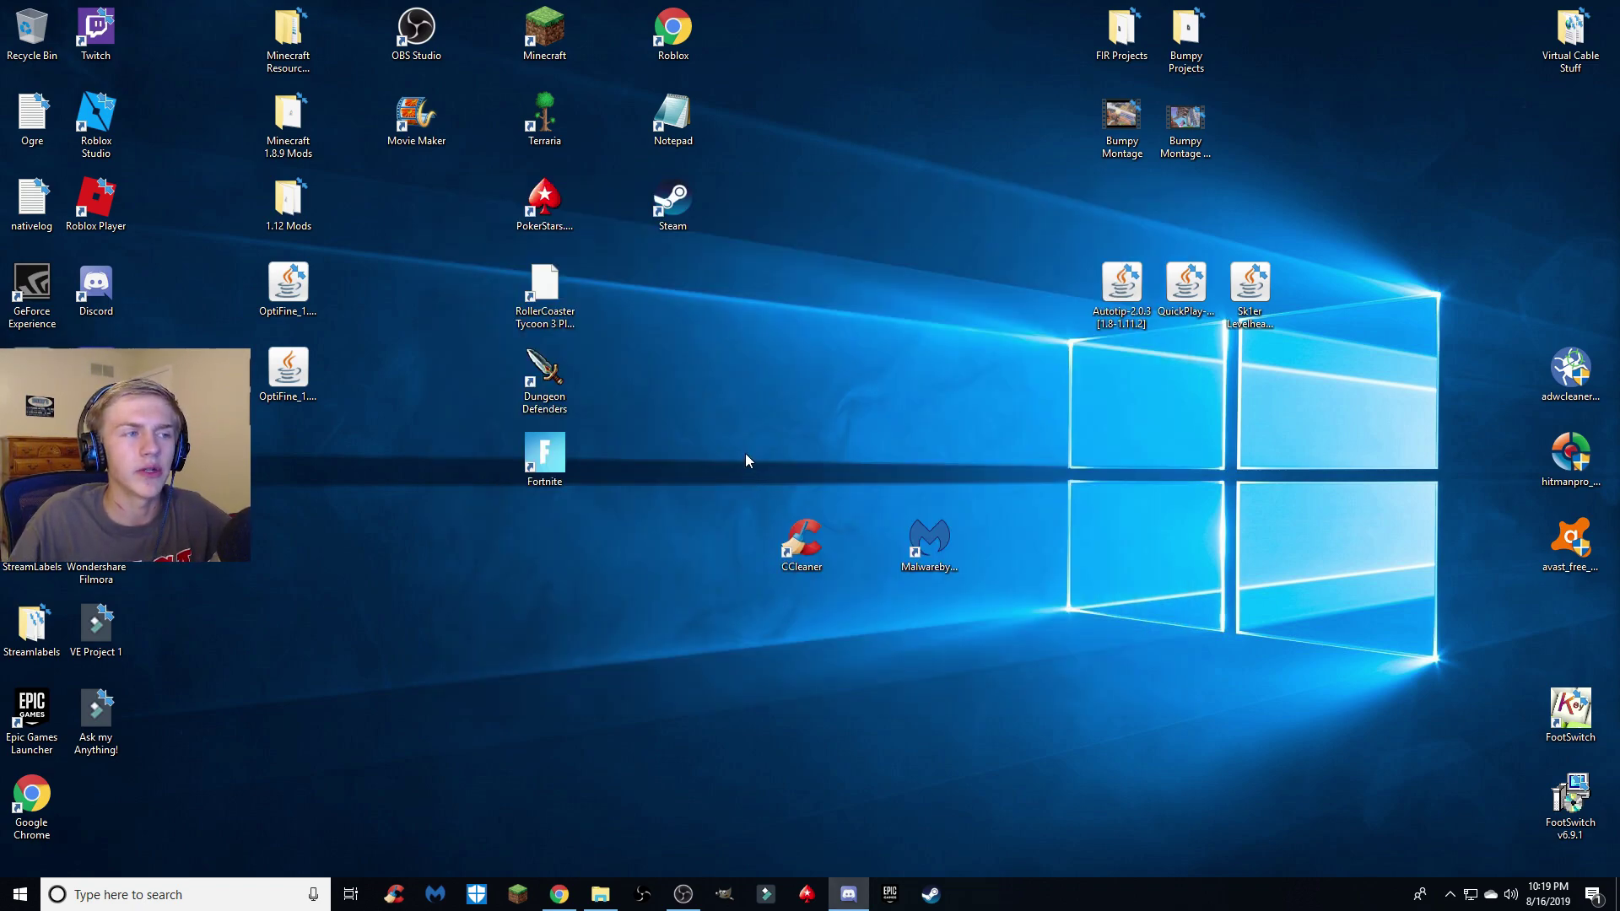
# - Move the Malwarebytes desktop shortcut one column left, right next to the CCleaner shortcut
pyautogui.moveTo(746, 467); pyautogui.dragTo(847, 637)
pyautogui.click(818, 616)
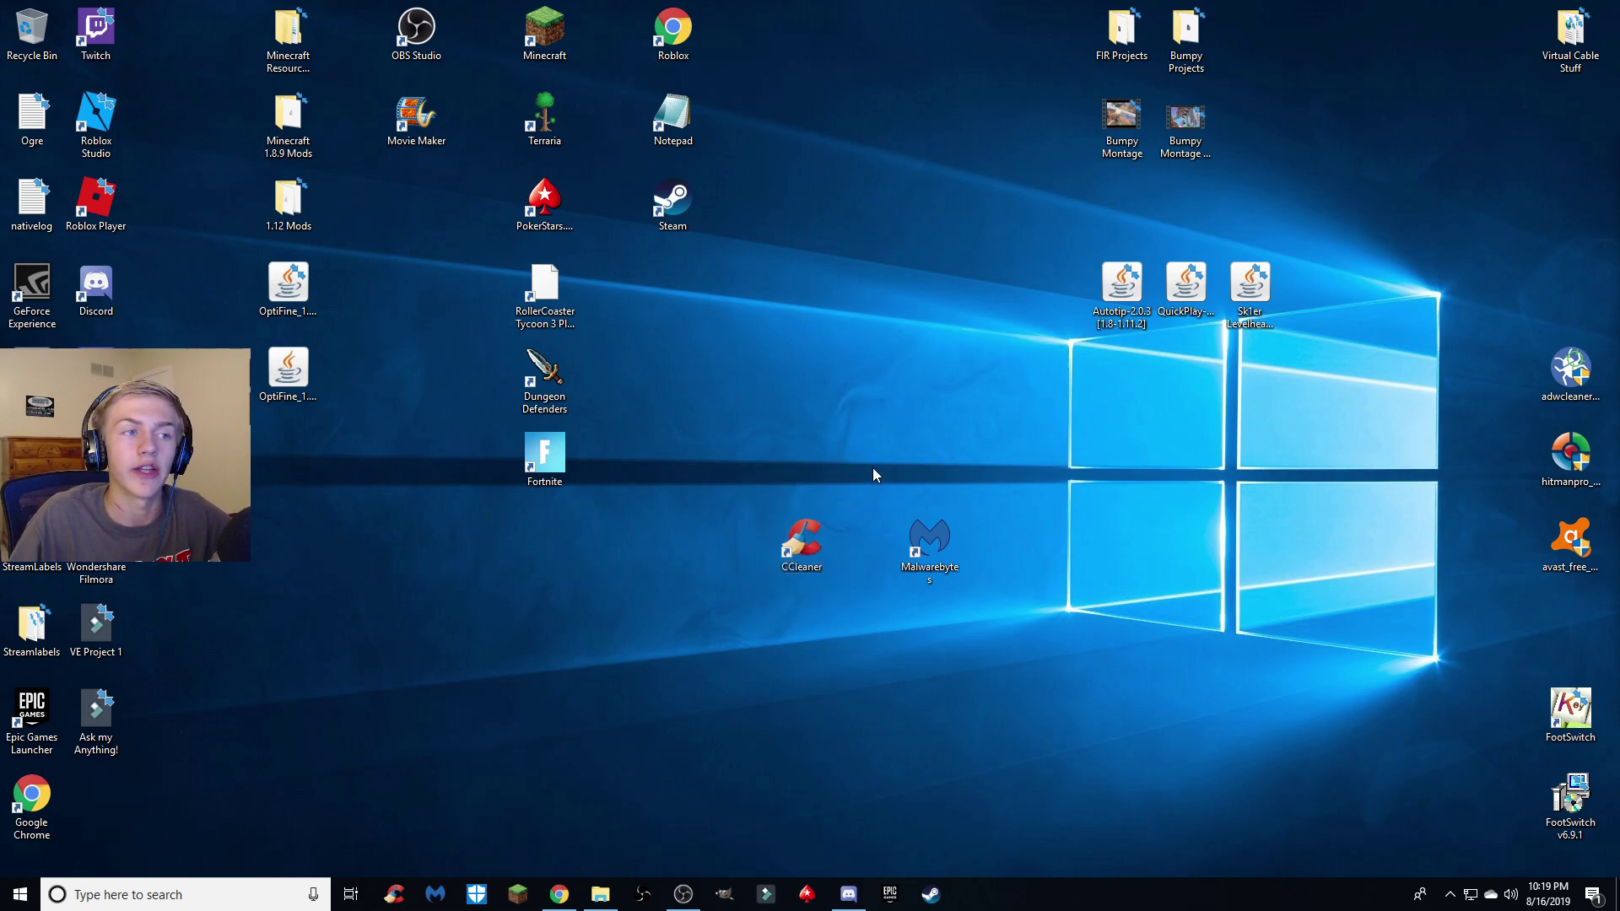
pyautogui.moveTo(859, 478); pyautogui.dragTo(985, 592)
pyautogui.click(985, 660)
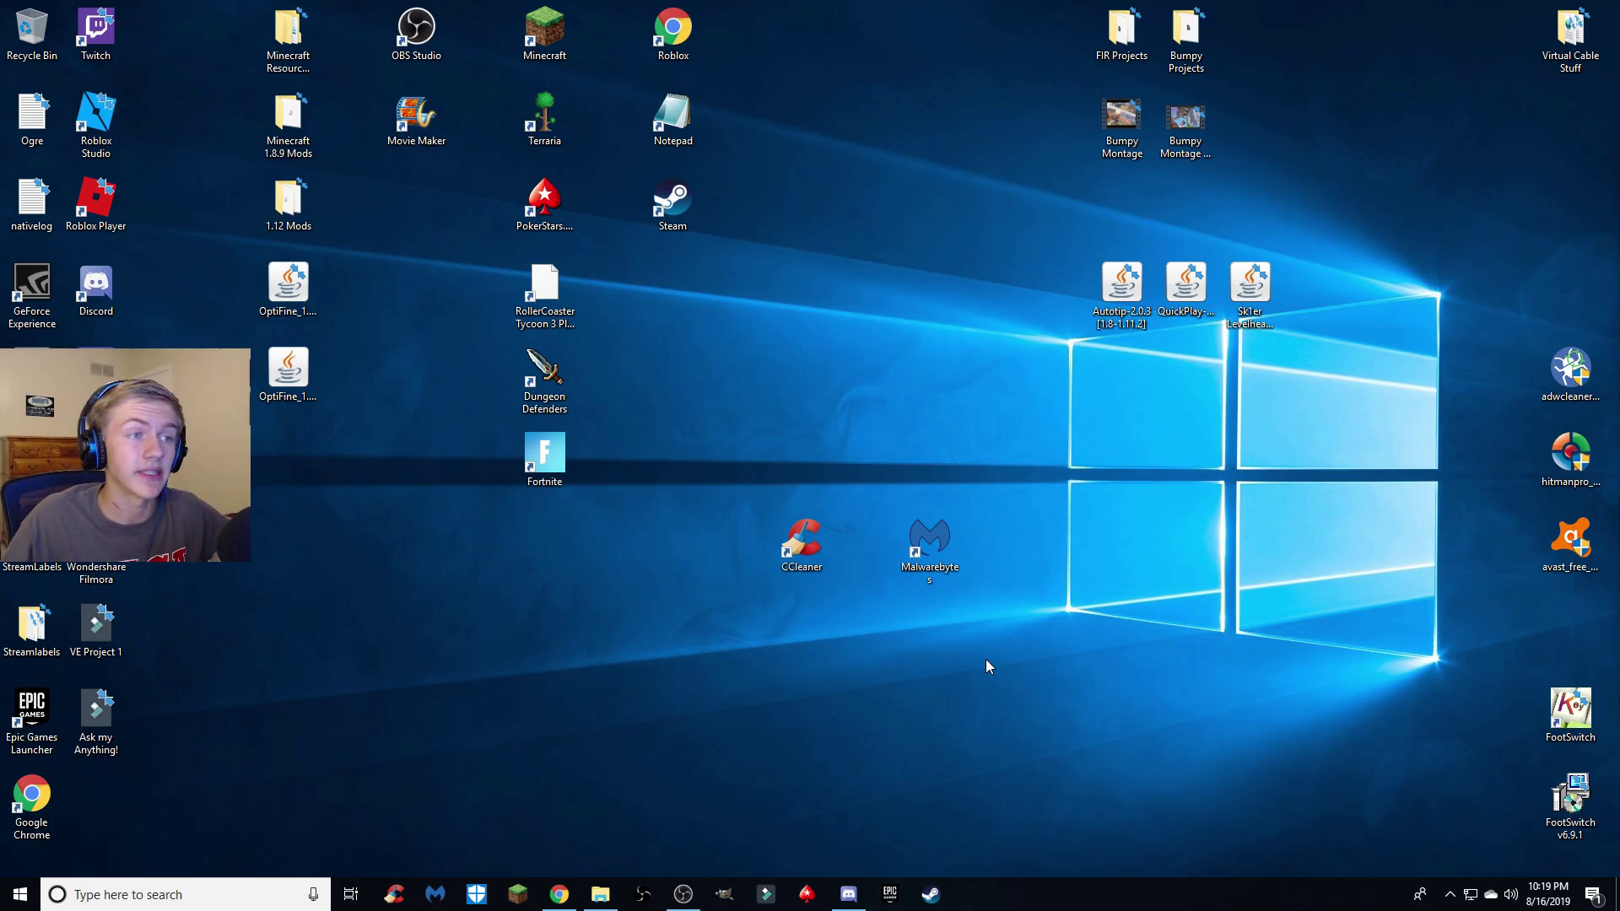
pyautogui.moveTo(931, 544); pyautogui.dragTo(868, 544)
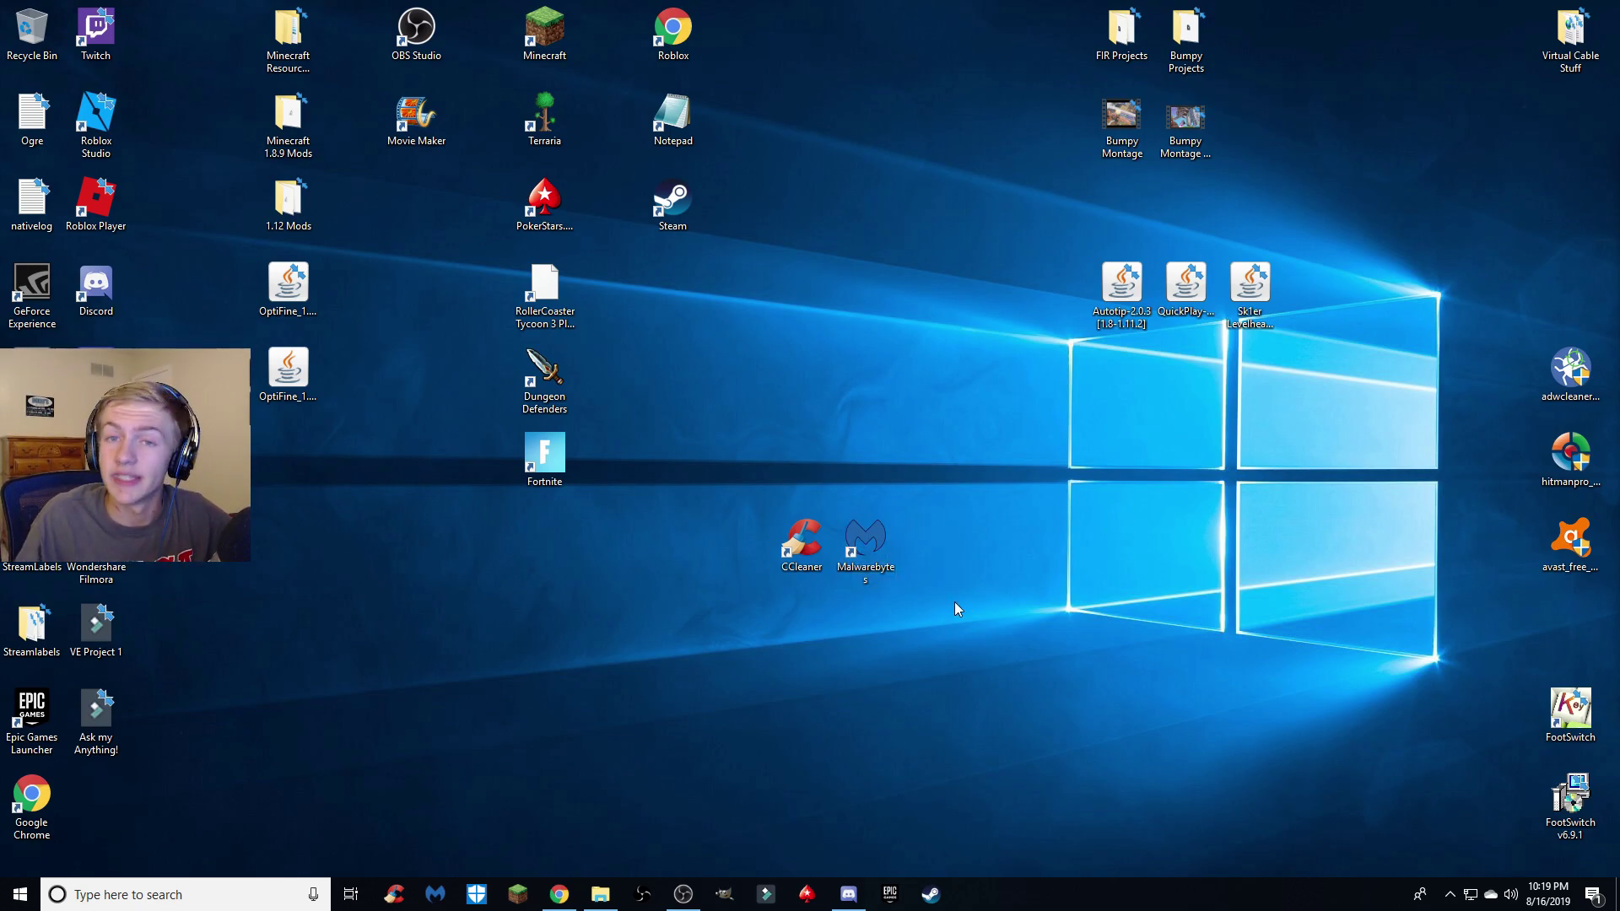